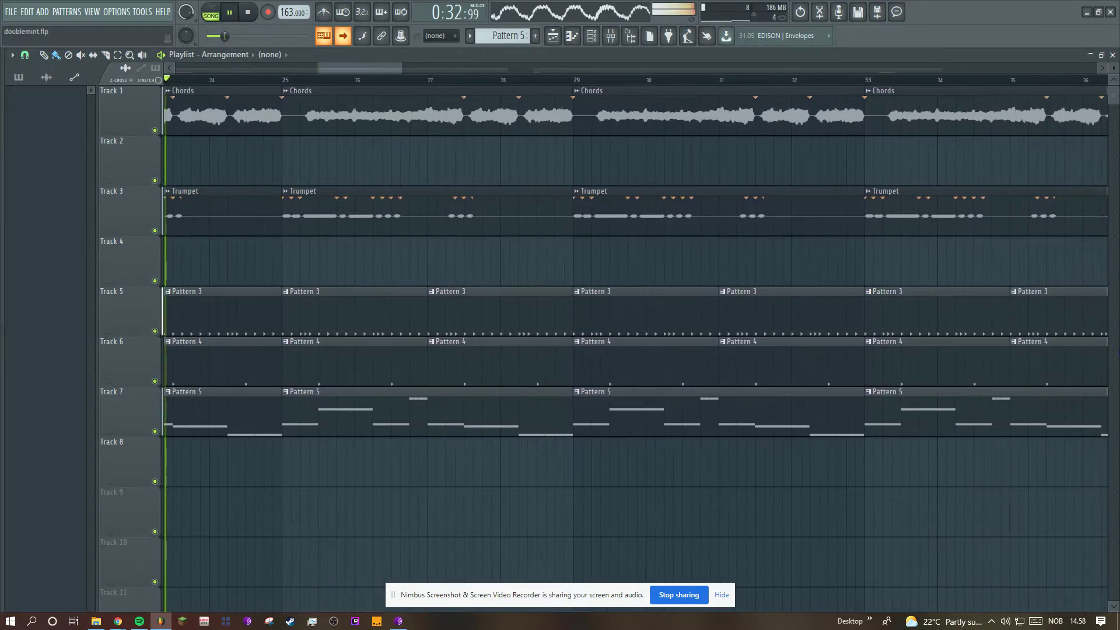
- Save the project and stop the song playback
{"action": "key", "text": "ctrl+s"}
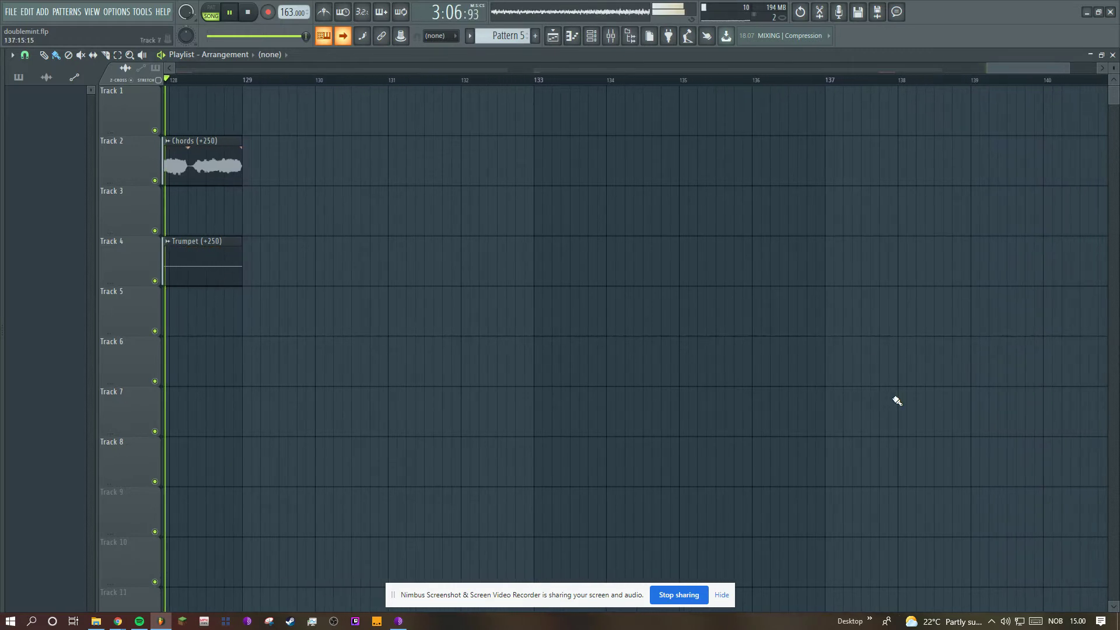
{"action": "key", "text": "space"}
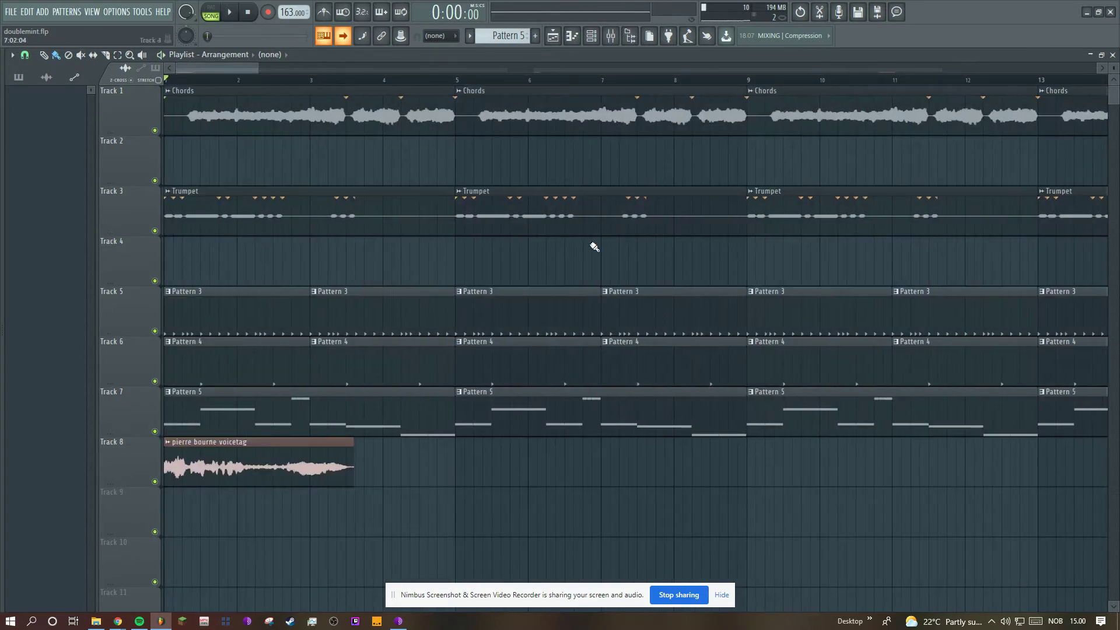
- Open the Maximus effect on the mixer's Master track to inspect its settings
{"action": "left_click_drag", "start_coordinate": [256, 68], "coordinate": [696, 157]}
{"action": "left_click", "coordinate": [610, 35]}
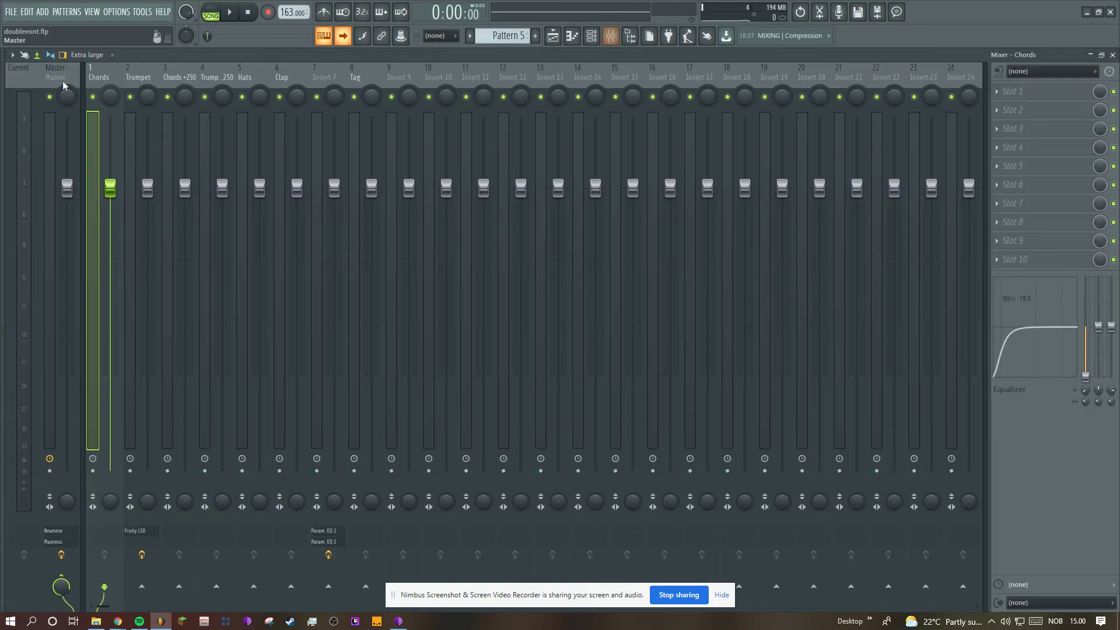
{"action": "left_click", "coordinate": [52, 80]}
{"action": "left_click", "coordinate": [1018, 258]}
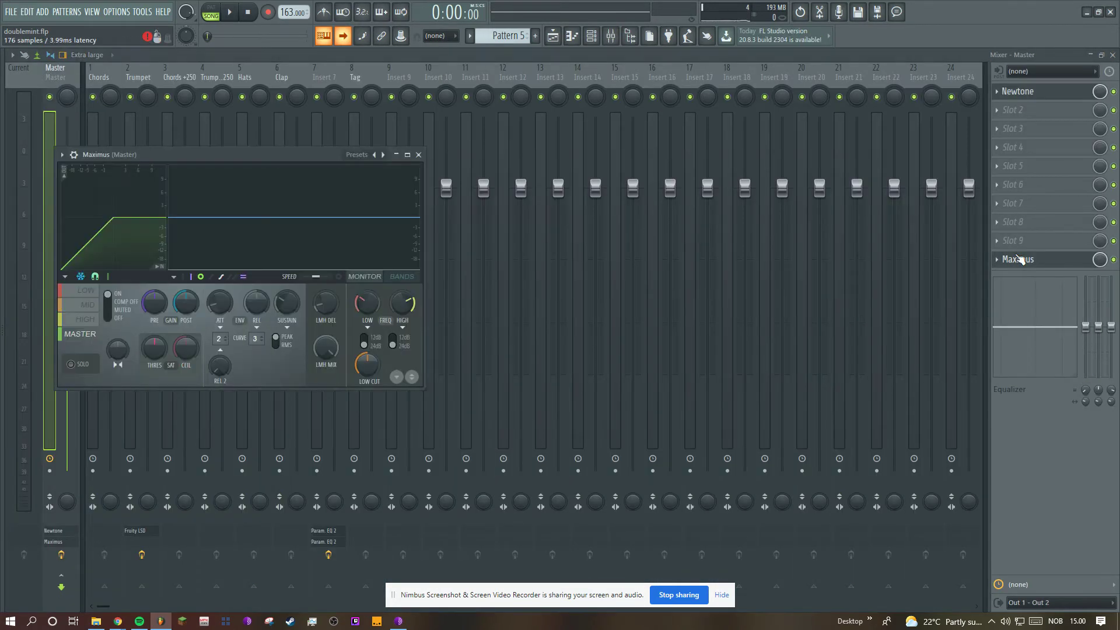
- Return to the playlist, select Pattern 1 and switch playback to pattern mode
{"action": "left_click", "coordinate": [553, 36]}
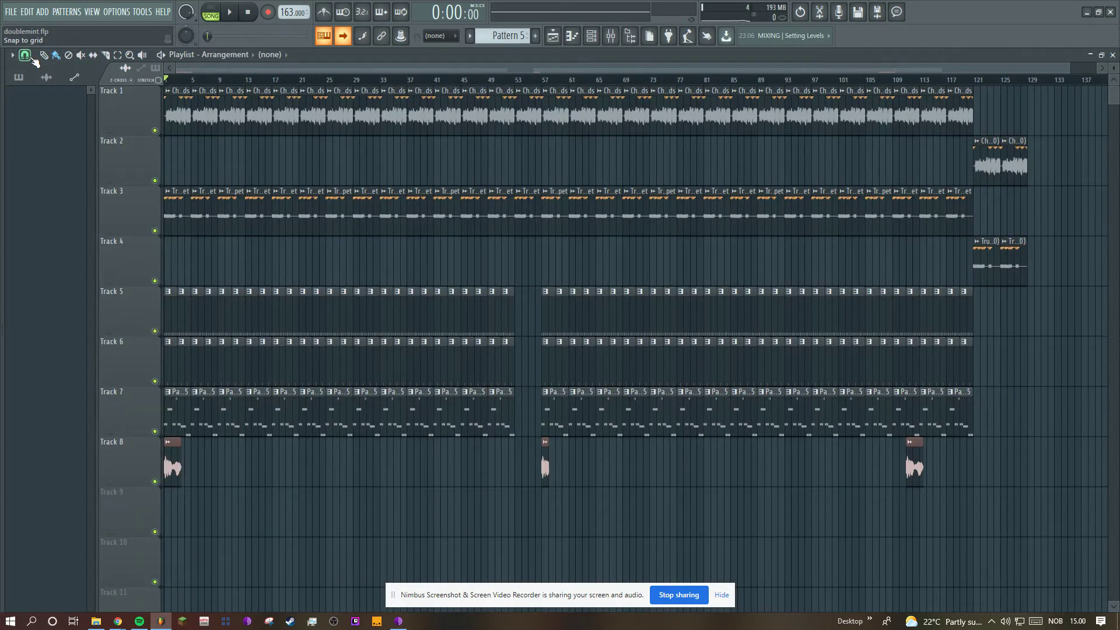
{"action": "left_click", "coordinate": [19, 77]}
{"action": "left_click", "coordinate": [45, 102]}
{"action": "left_click", "coordinate": [210, 12]}
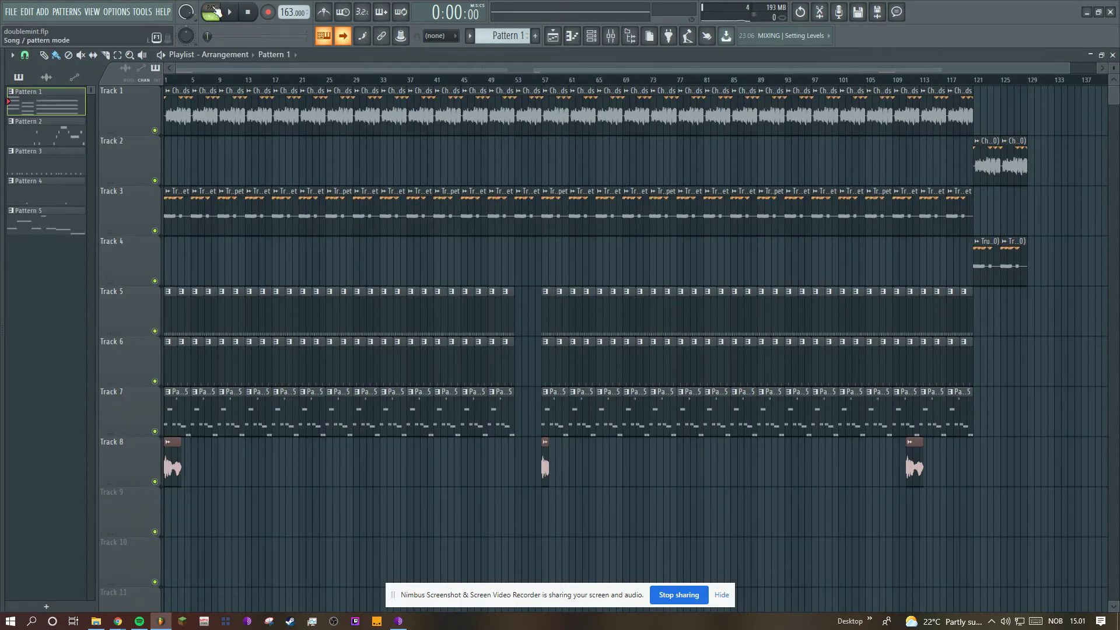
- Show the BrassDeep chord notes of Pattern 1 in the piano roll and play them
{"action": "left_click", "coordinate": [572, 36]}
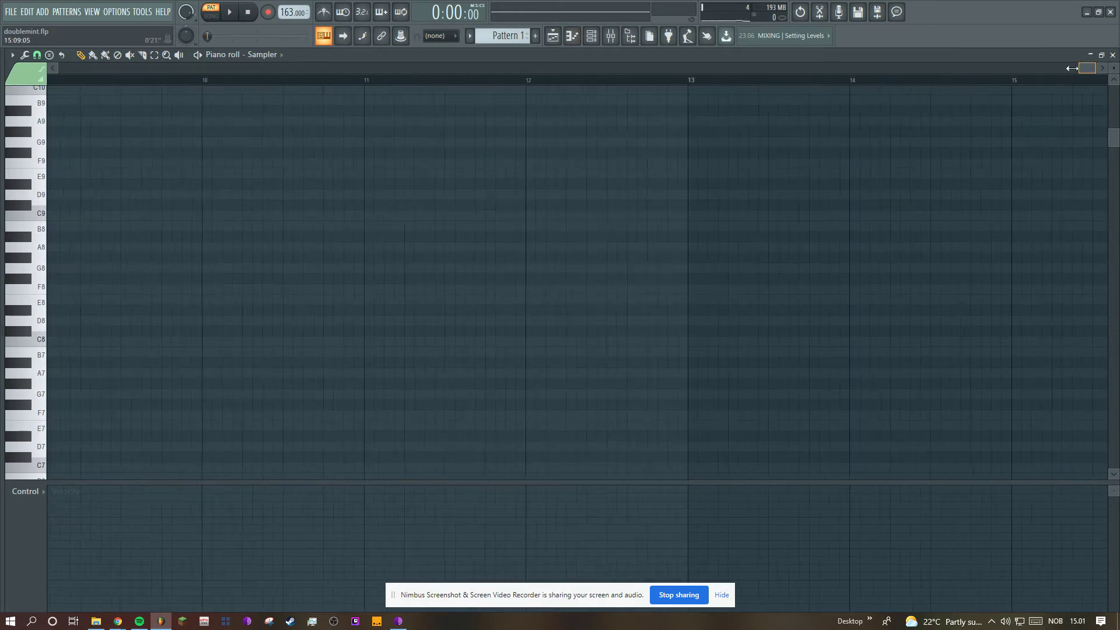
{"action": "left_click", "coordinate": [262, 54]}
{"action": "left_click", "coordinate": [267, 155]}
{"action": "left_click", "coordinate": [277, 54]}
{"action": "left_click", "coordinate": [267, 175]}
{"action": "key", "text": "space"}
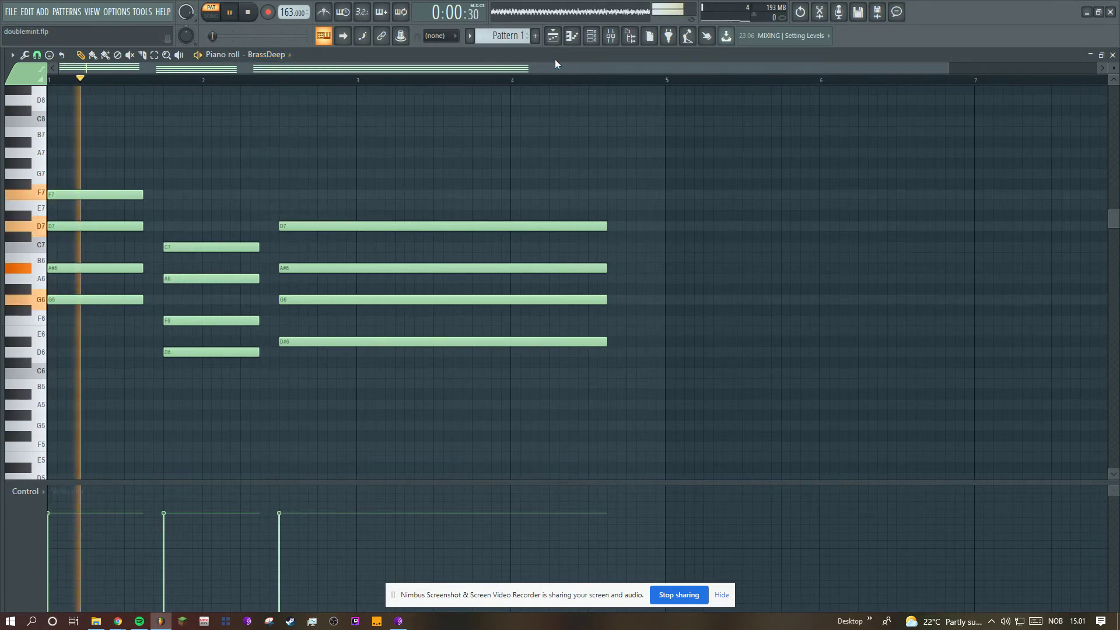
- Inspect the BrassDeep channel's SimSynth settings and the Chords mixer track
{"action": "left_click", "coordinate": [598, 37]}
{"action": "left_click", "coordinate": [175, 256]}
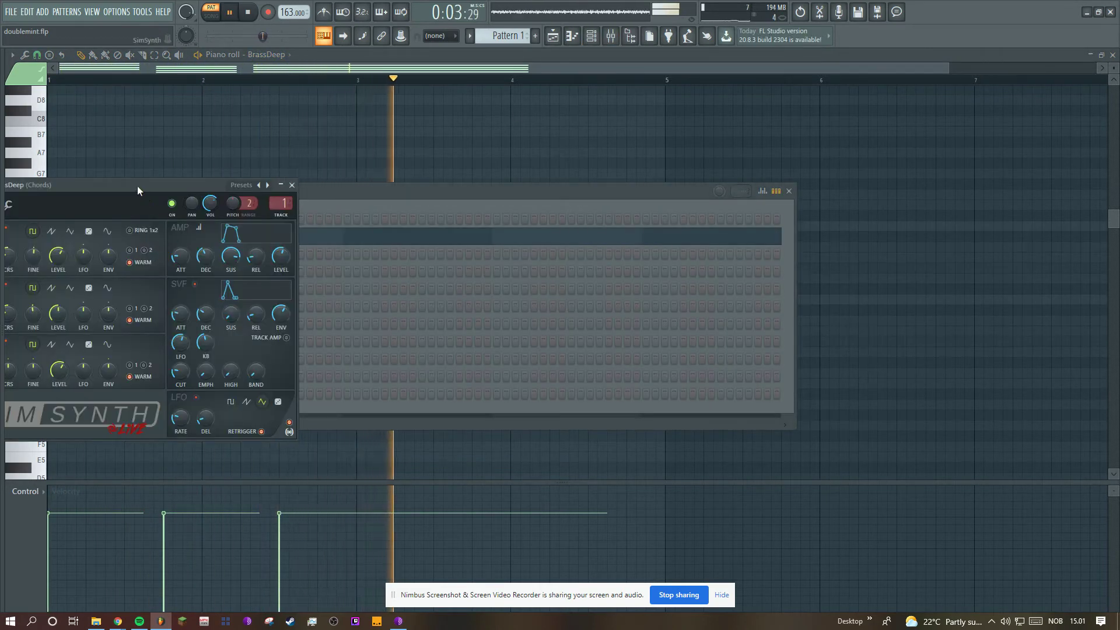
{"action": "left_click_drag", "start_coordinate": [138, 186], "coordinate": [327, 140]}
{"action": "key", "text": "F9"}
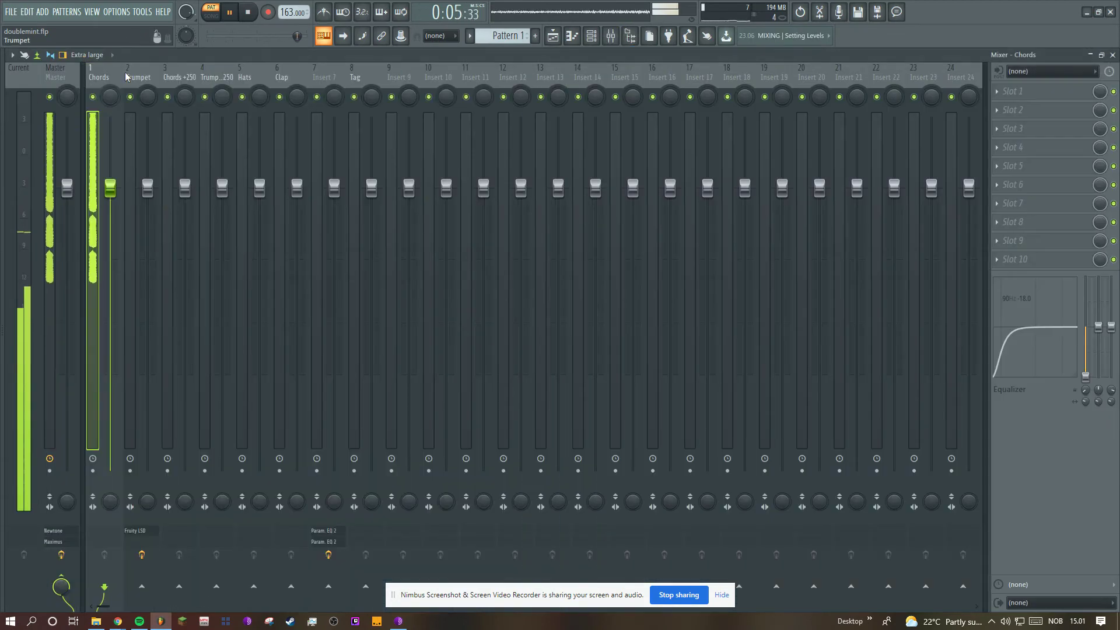
{"action": "left_click", "coordinate": [126, 77]}
{"action": "left_click", "coordinate": [99, 82]}
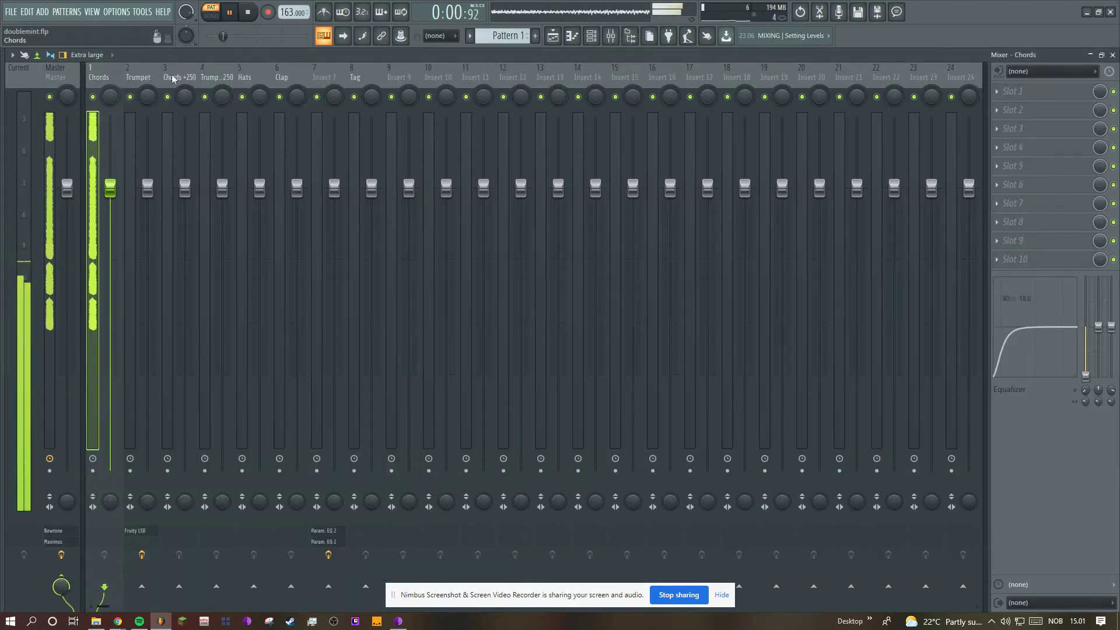
- Open the first Chords clip's sample settings in the playlist and compare its waveform with Reverse off and on
{"action": "left_click", "coordinate": [552, 35]}
{"action": "left_click_drag", "start_coordinate": [1069, 67], "coordinate": [256, 66]}
{"action": "double_click", "coordinate": [268, 113]}
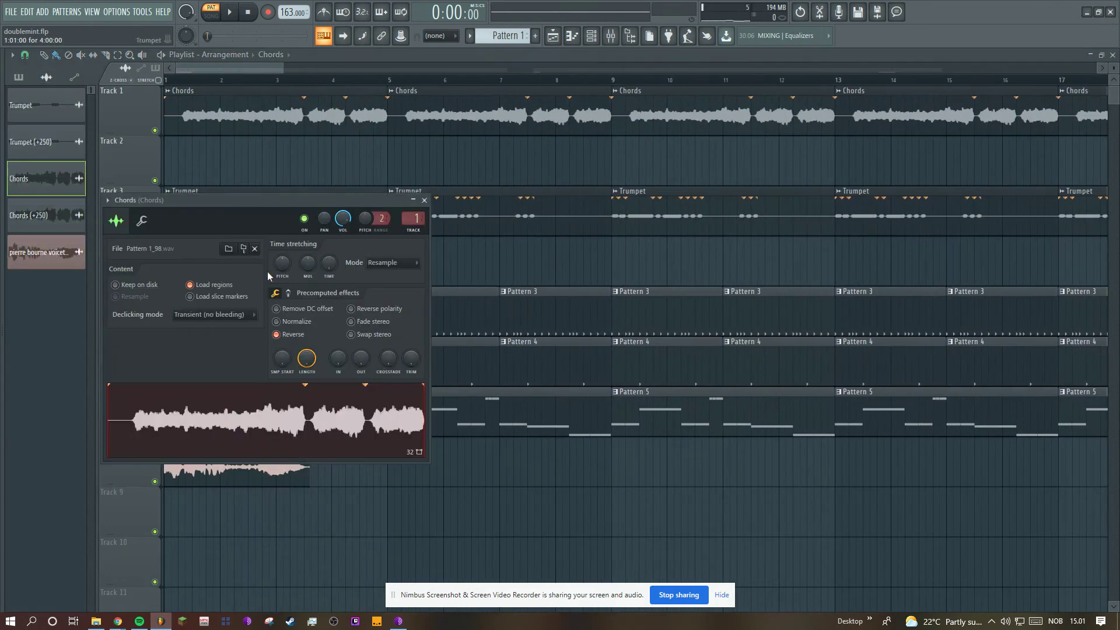
{"action": "left_click", "coordinate": [295, 334]}
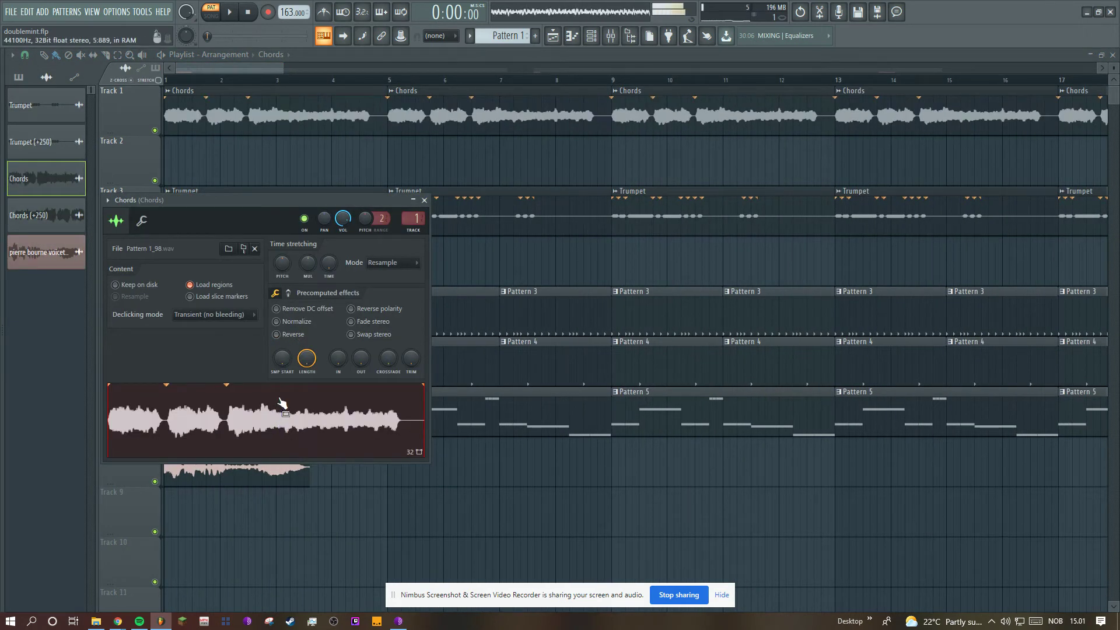
{"action": "left_click", "coordinate": [295, 336]}
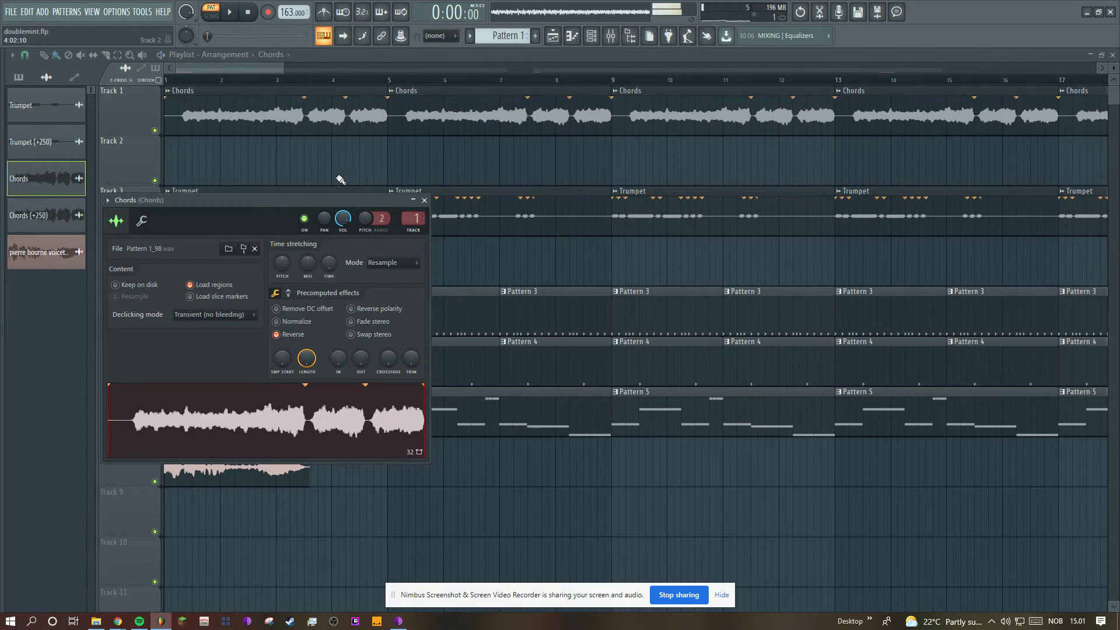
- Open the Chords (+250) clip's sample settings and listen to Track 2 soloed from bar 121
{"action": "left_click_drag", "start_coordinate": [286, 70], "coordinate": [954, 115]}
{"action": "double_click", "coordinate": [527, 169]}
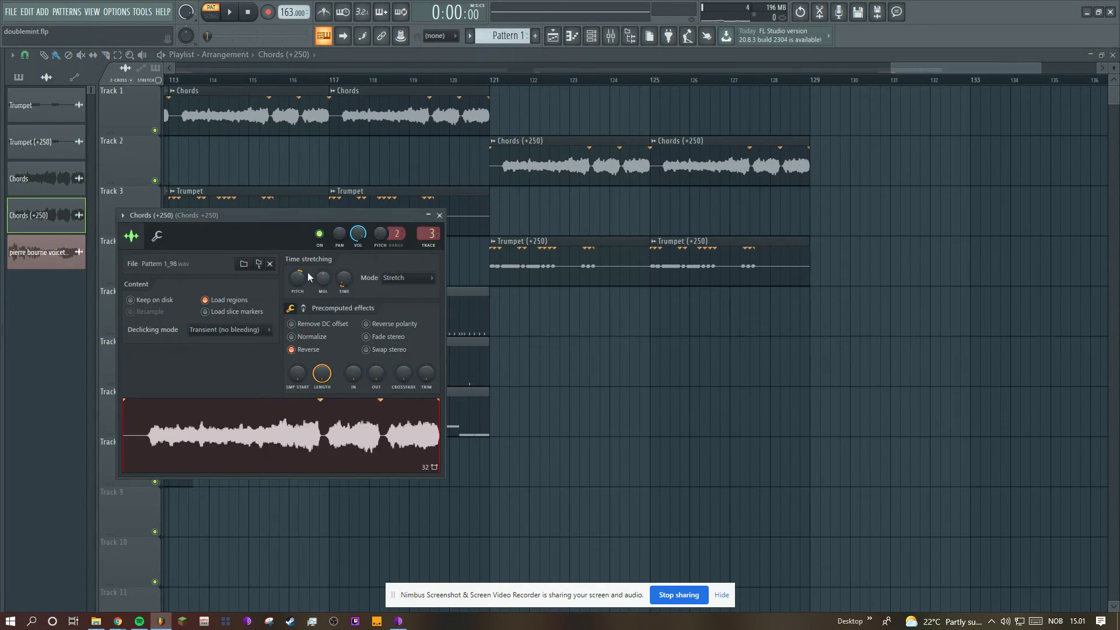
{"action": "left_click", "coordinate": [497, 86]}
{"action": "left_click", "coordinate": [155, 180], "text": "ctrl"}
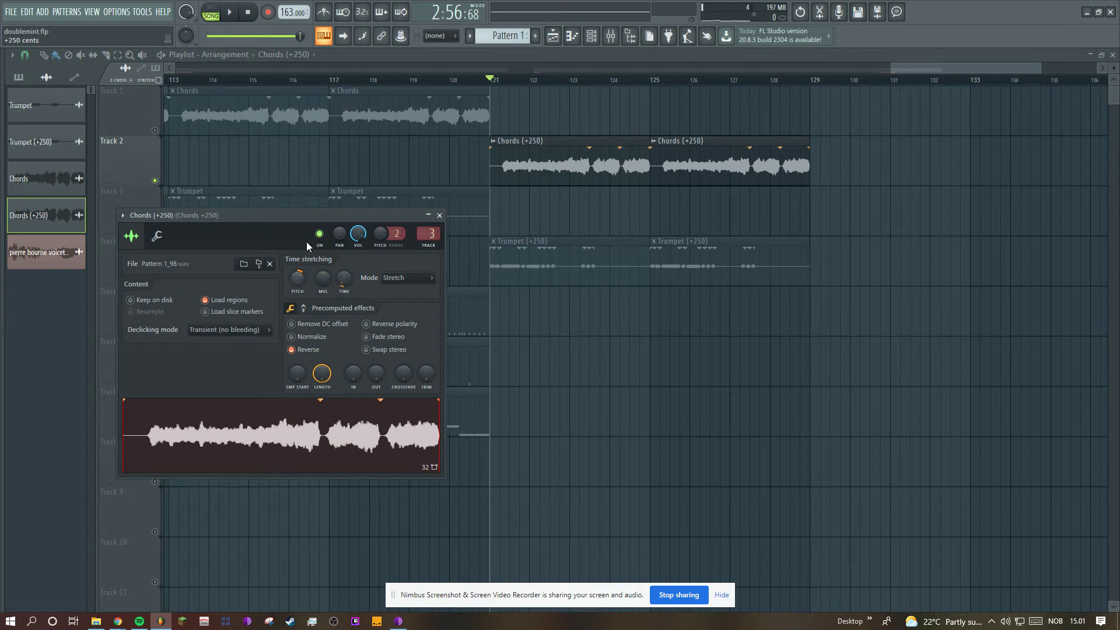
{"action": "key", "text": "space"}
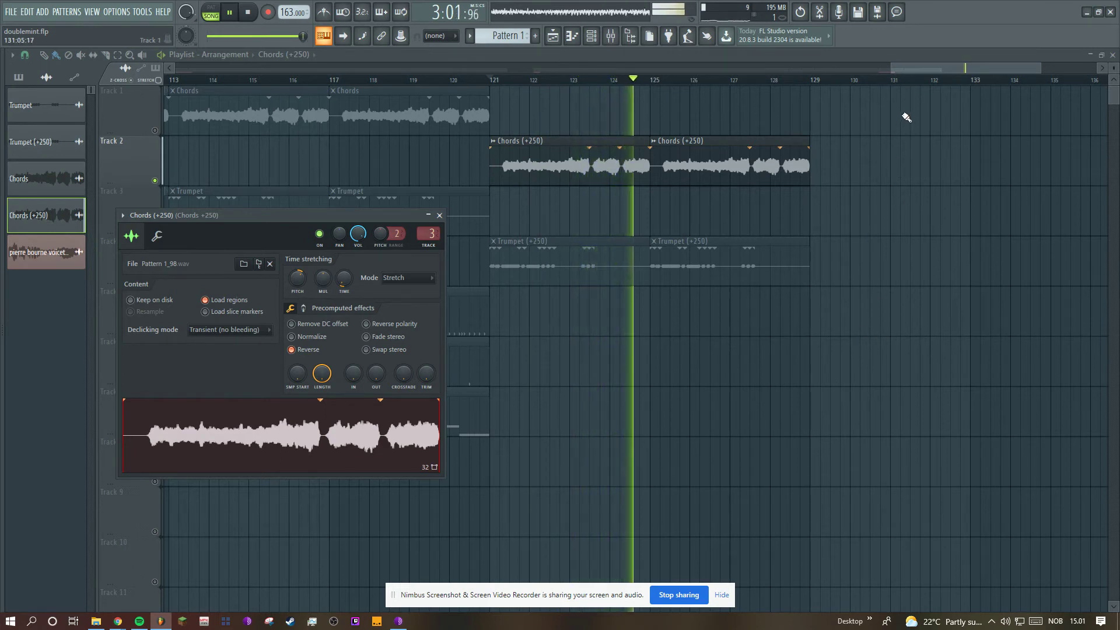
{"action": "key", "text": "space"}
- Return to the start of the playlist and turn off the solo so that all tracks are unmuted
{"action": "left_click_drag", "start_coordinate": [919, 68], "coordinate": [299, 67]}
{"action": "right_click", "coordinate": [154, 130]}
{"action": "right_click", "coordinate": [155, 130]}
{"action": "right_click", "coordinate": [155, 130]}
{"action": "right_click", "coordinate": [155, 130]}
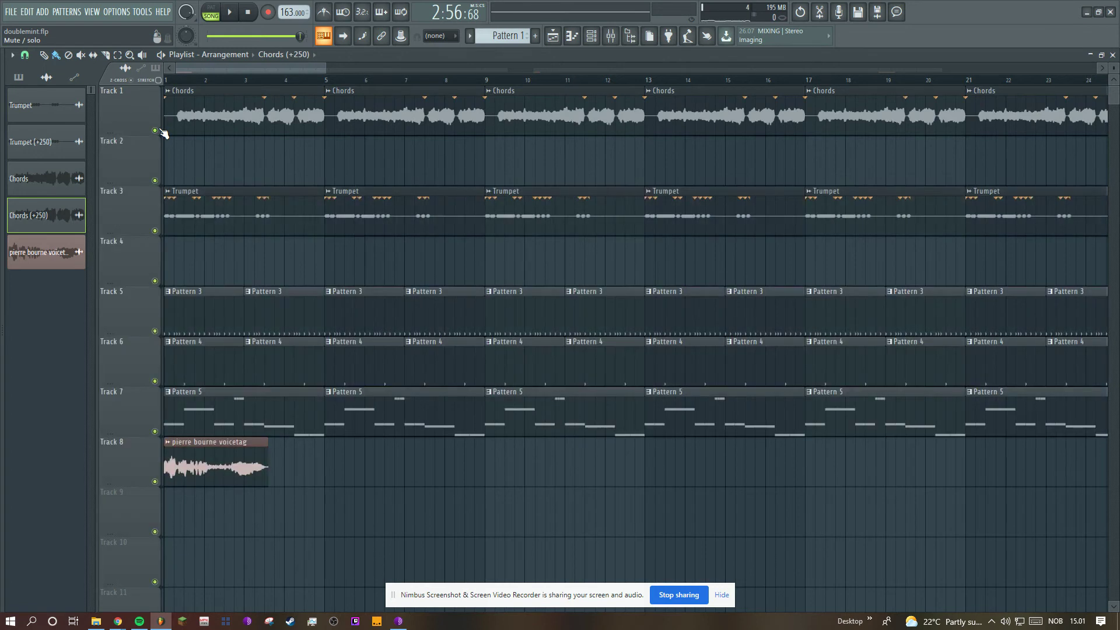
- Play Pattern 2's melody in the piano roll and inspect its MIDI Out channel settings
{"action": "left_click", "coordinate": [28, 81]}
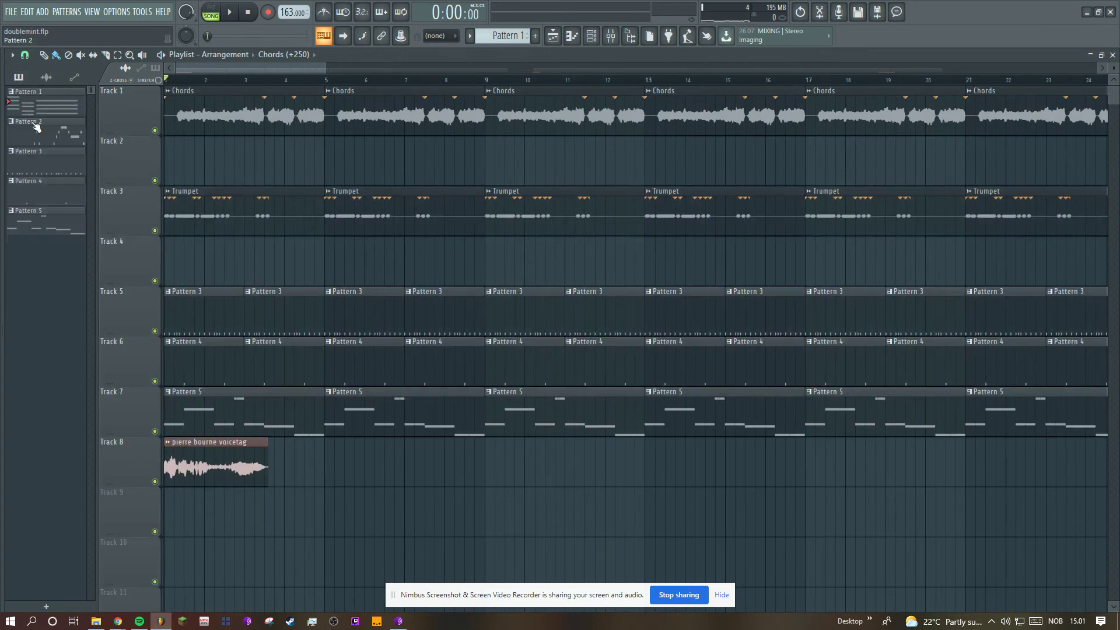
{"action": "left_click", "coordinate": [573, 37]}
{"action": "key", "text": "space"}
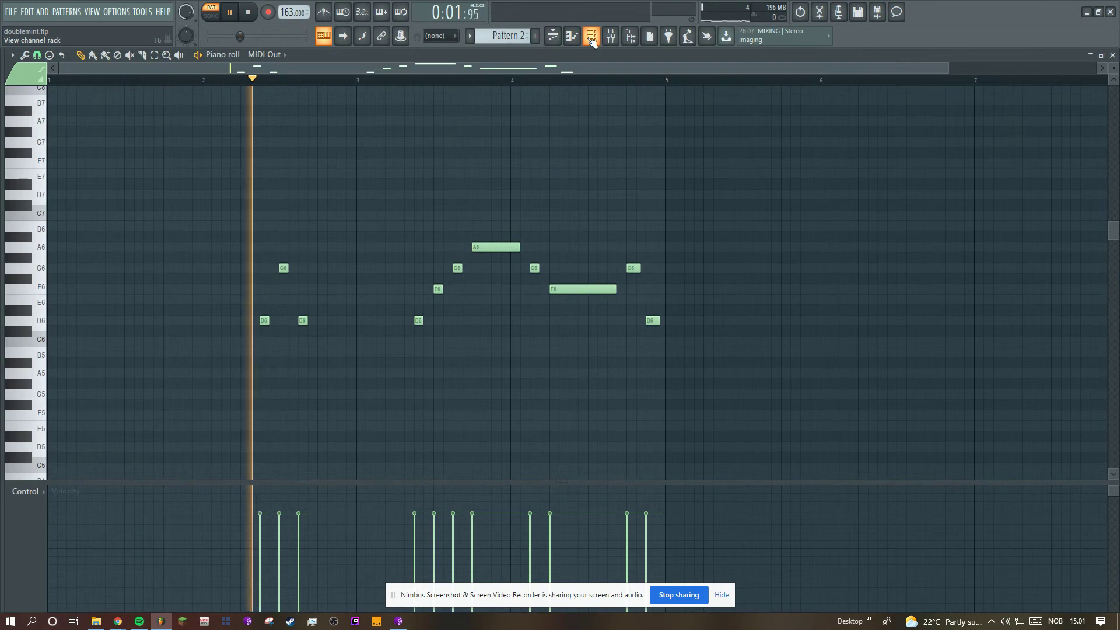
{"action": "left_click", "coordinate": [591, 37]}
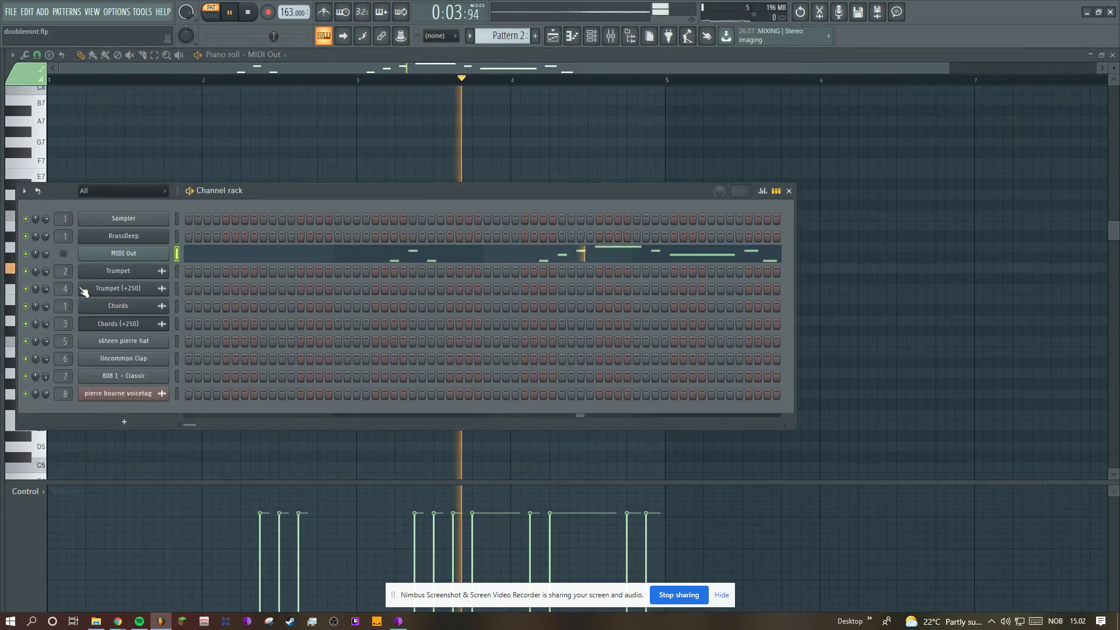
{"action": "left_click", "coordinate": [124, 253]}
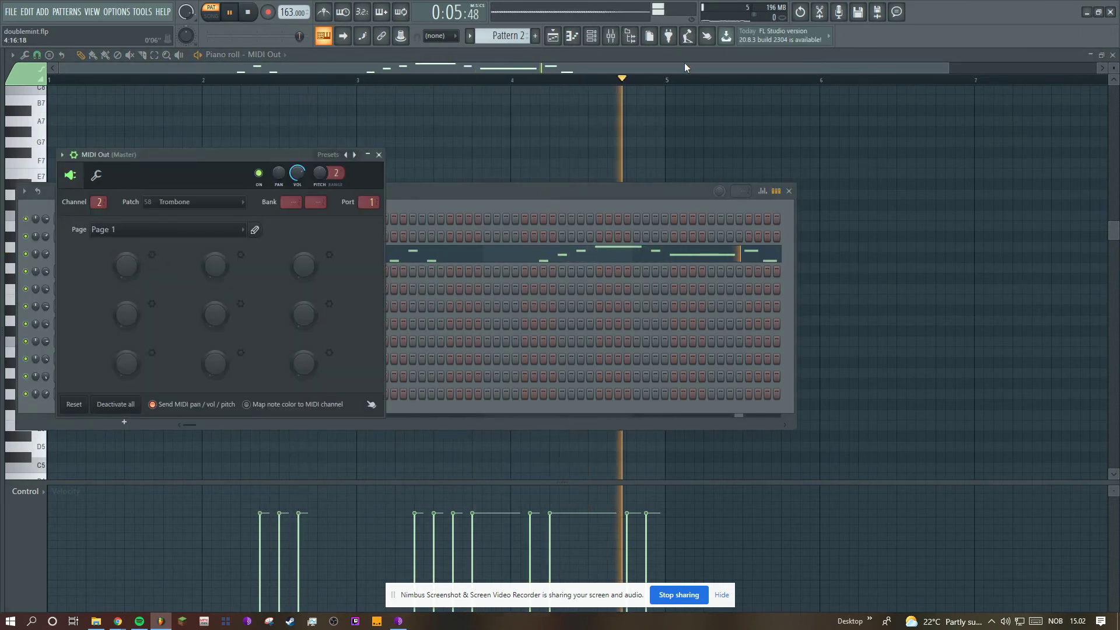
- Inspect the Fruity LSD effect on the Trumpet mixer track, return to the piano roll and stop playback
{"action": "left_click", "coordinate": [611, 36]}
{"action": "left_click", "coordinate": [138, 80]}
{"action": "left_click", "coordinate": [1033, 93]}
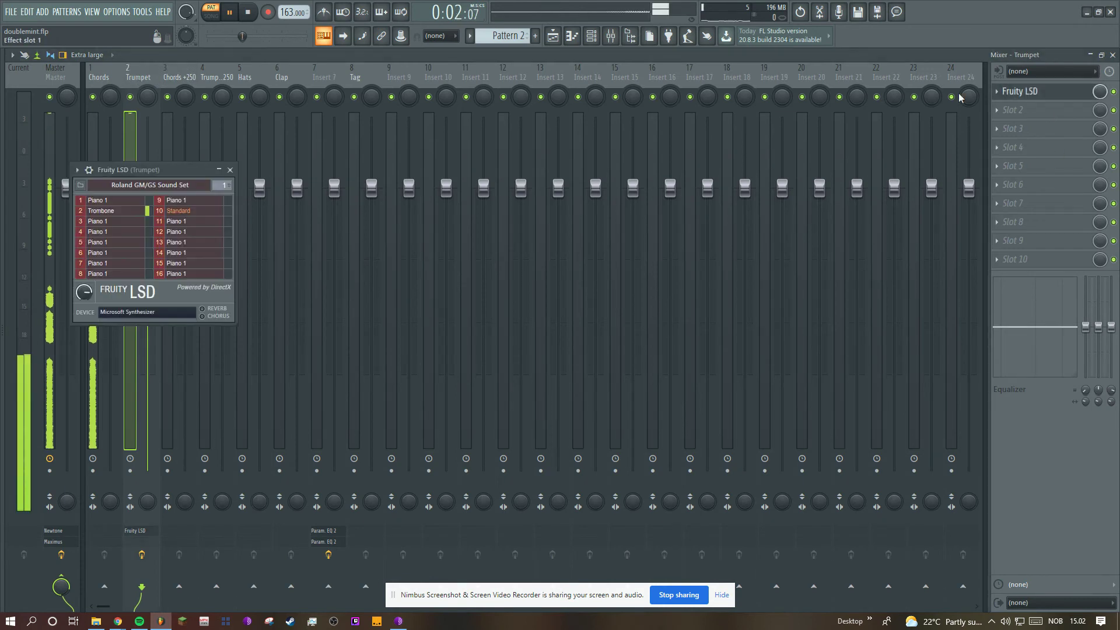
{"action": "left_click", "coordinate": [572, 37]}
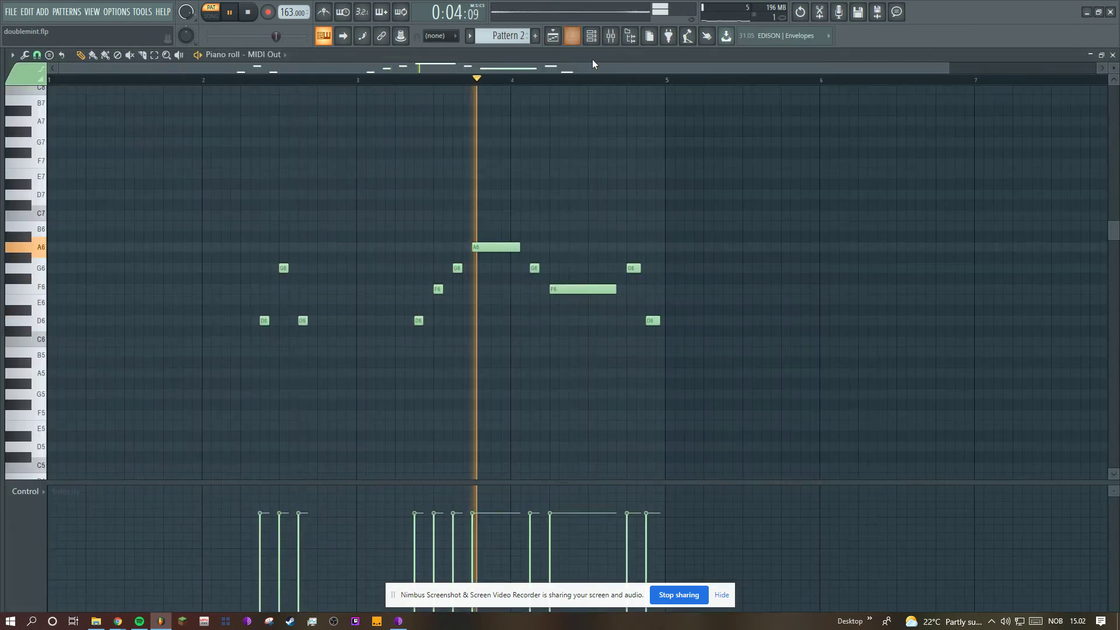
{"action": "key", "text": "space"}
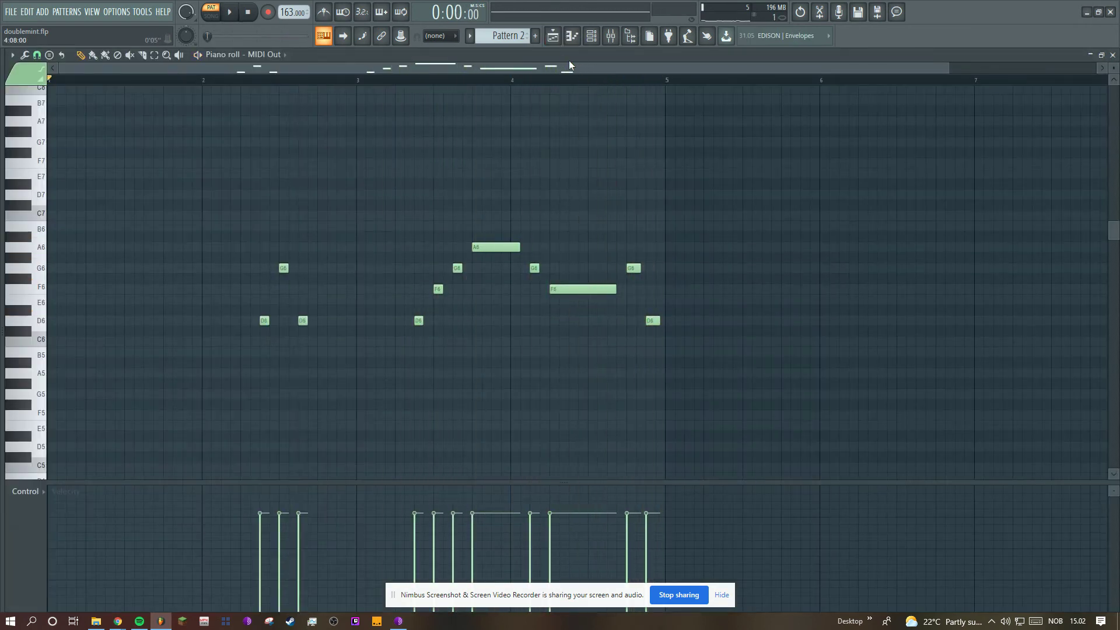
- Open the Trumpet clip's sample settings in the playlist and toggle Reverse off and on to compare
{"action": "left_click", "coordinate": [559, 40]}
{"action": "double_click", "coordinate": [210, 225]}
{"action": "left_click", "coordinate": [288, 417]}
{"action": "left_click", "coordinate": [286, 415]}
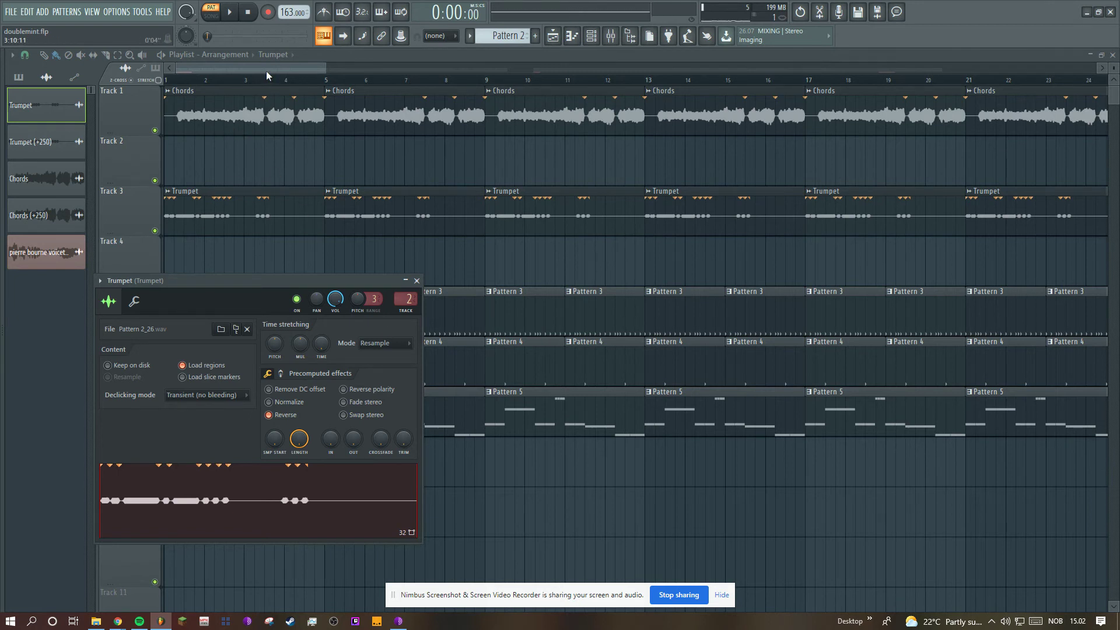
- Inspect the Trumpet (+250) clip's sample settings, close them and switch playback to song mode
{"action": "double_click", "coordinate": [30, 142]}
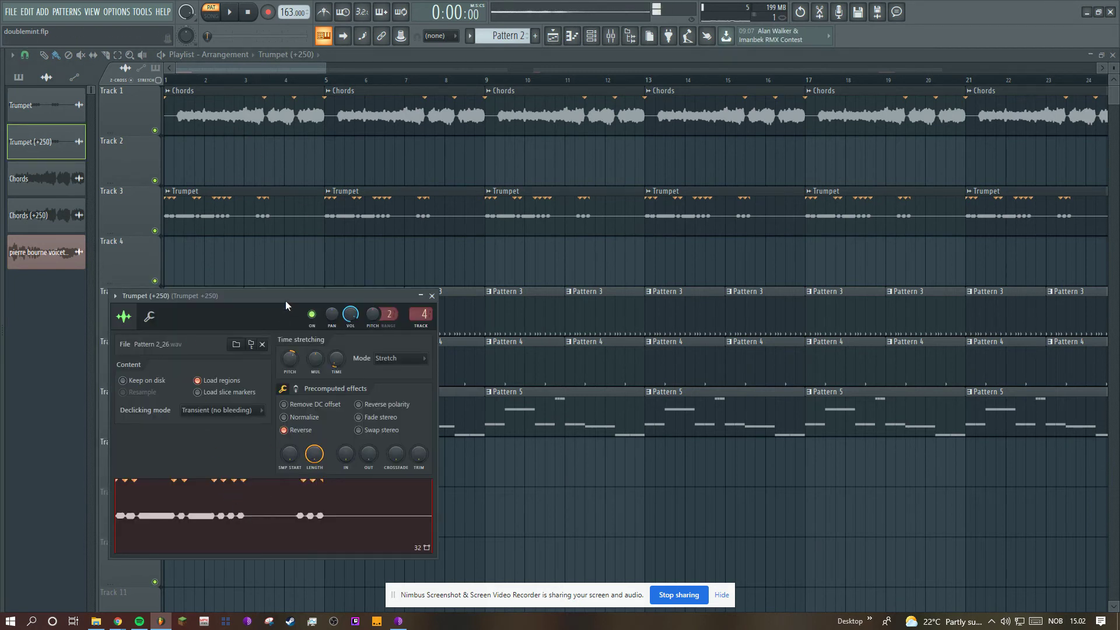
{"action": "left_click_drag", "start_coordinate": [285, 302], "coordinate": [330, 186]}
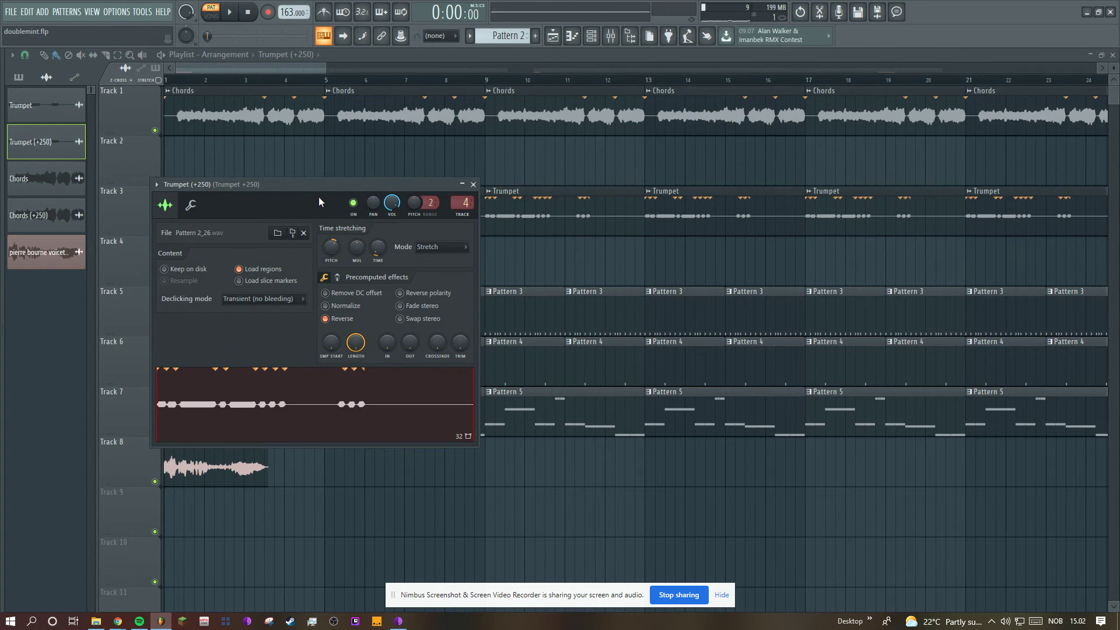
{"action": "key", "text": "Escape"}
{"action": "key", "text": "l"}
- Play Pattern 3's s6teen pierre hat notes and Pattern 4's Uncommon Clap notes in the piano roll
{"action": "left_click", "coordinate": [18, 76]}
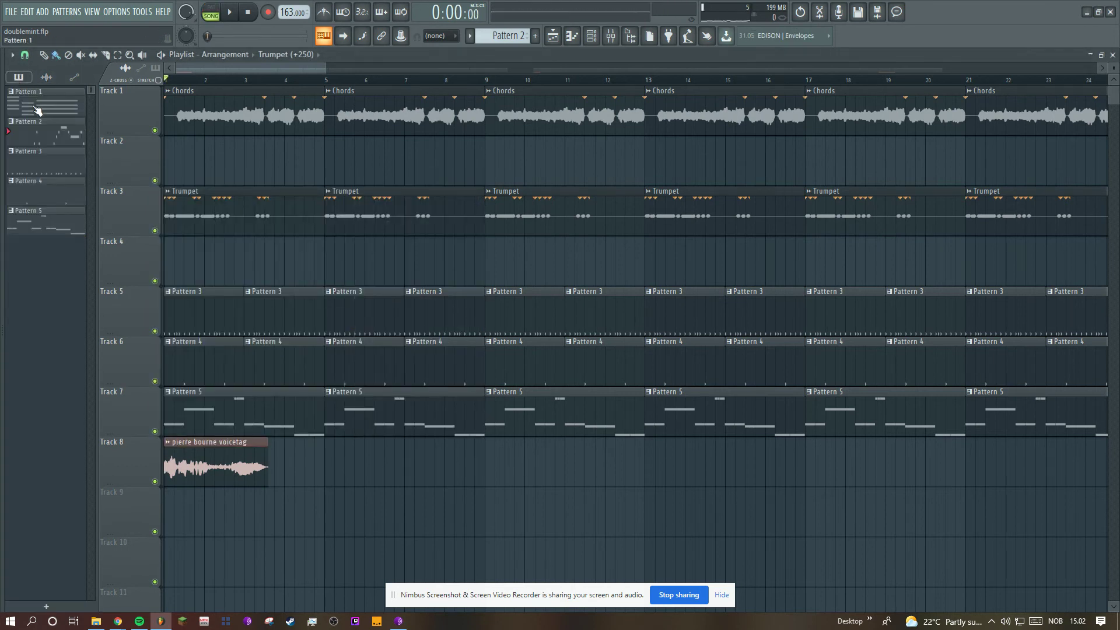
{"action": "left_click_drag", "start_coordinate": [327, 65], "coordinate": [840, 66]}
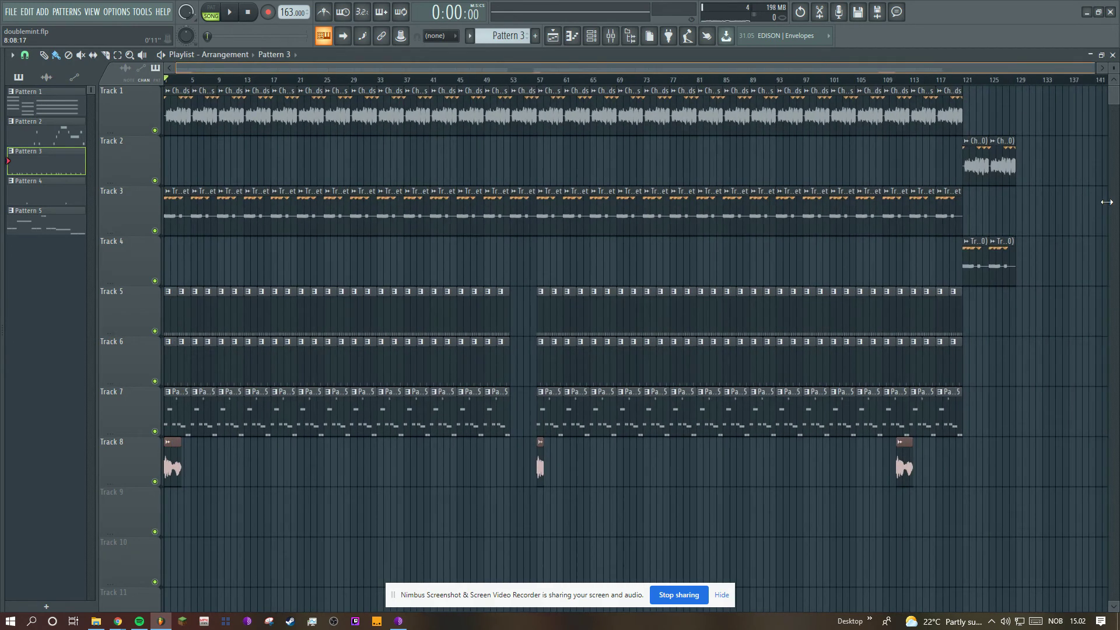
{"action": "left_click", "coordinate": [571, 35]}
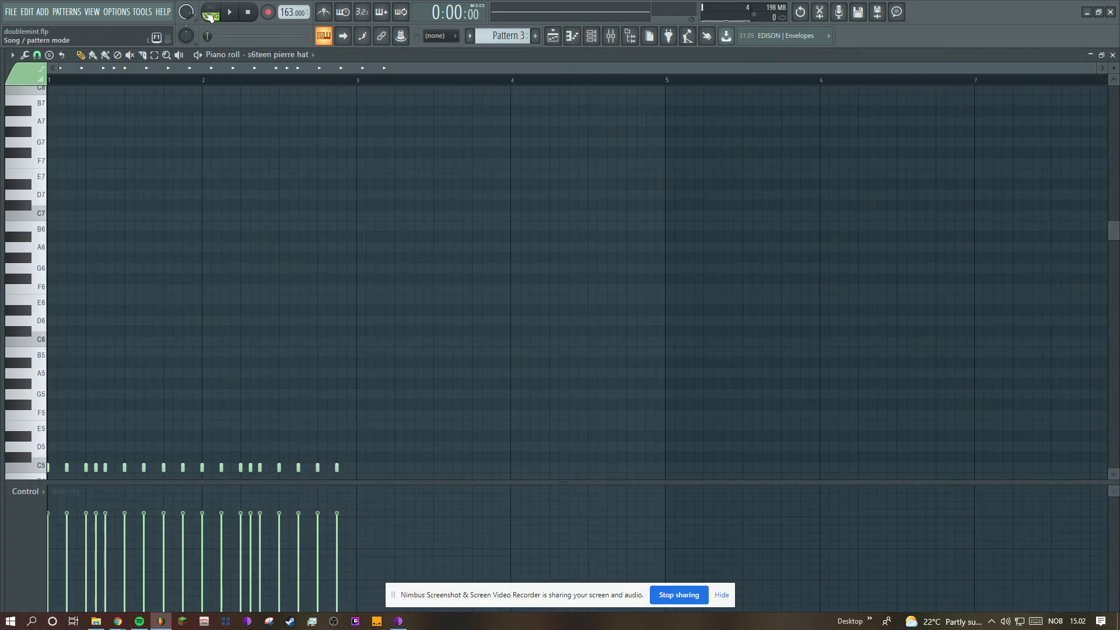
{"action": "scroll", "coordinate": [296, 245], "scroll_direction": "down", "scroll_amount": 3}
{"action": "key", "text": "space"}
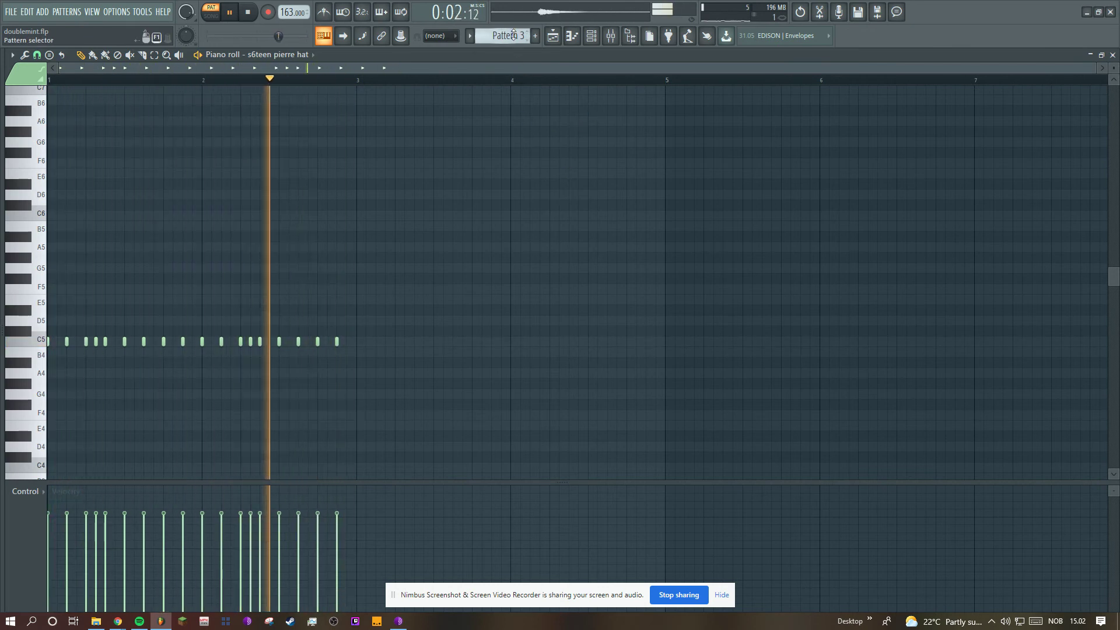
{"action": "scroll", "coordinate": [513, 37], "scroll_direction": "down", "scroll_amount": 1}
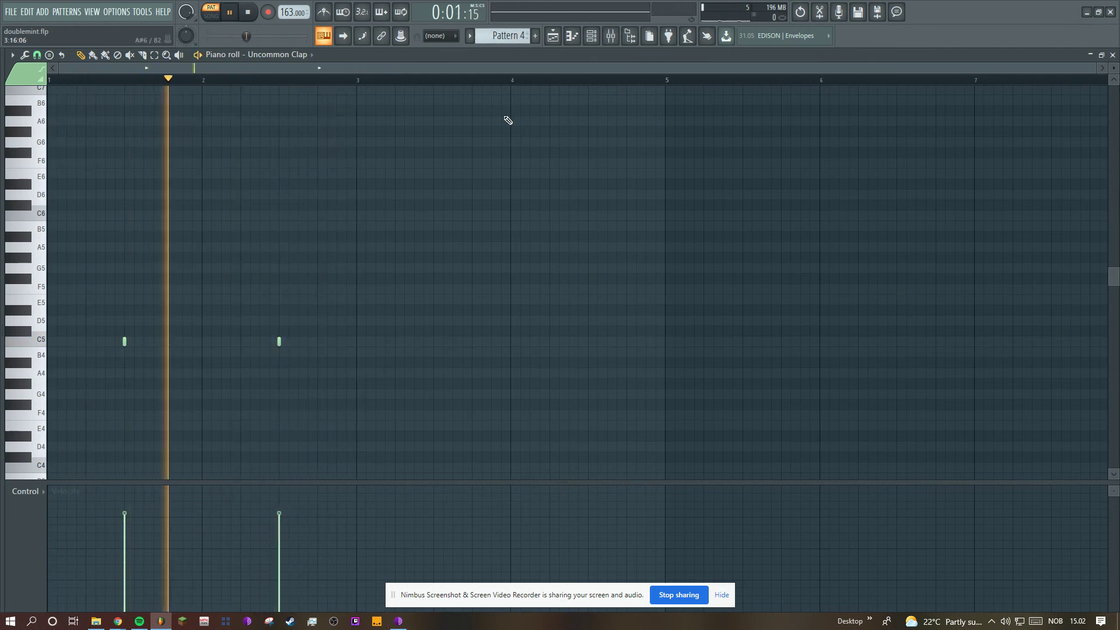
{"action": "key", "text": "space"}
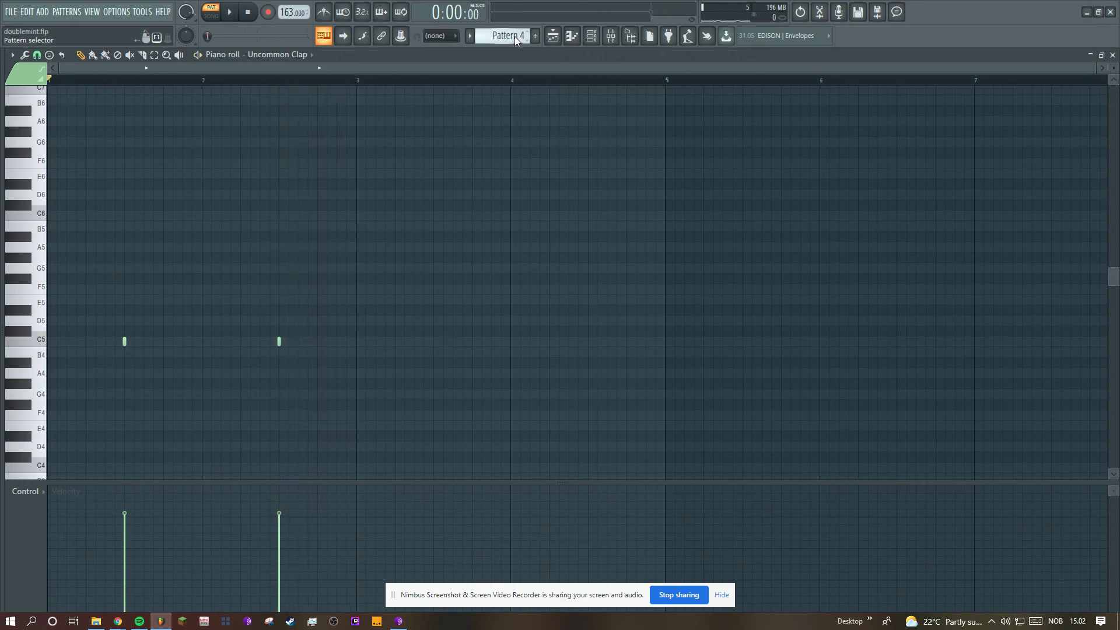
- Play Pattern 5's 808 notes in the piano roll and inspect the 808 1 - Classic channel's sample settings
{"action": "scroll", "coordinate": [519, 38], "scroll_direction": "down", "scroll_amount": 1}
{"action": "key", "text": "space"}
{"action": "key", "text": "F6"}
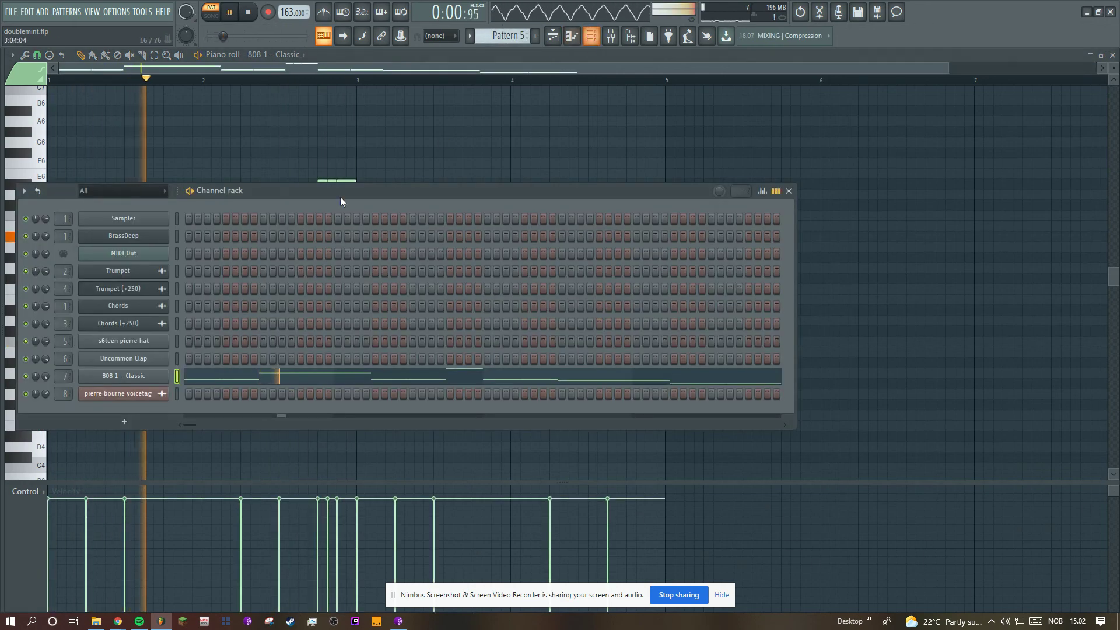
{"action": "left_click", "coordinate": [135, 374]}
{"action": "left_click", "coordinate": [40, 145]}
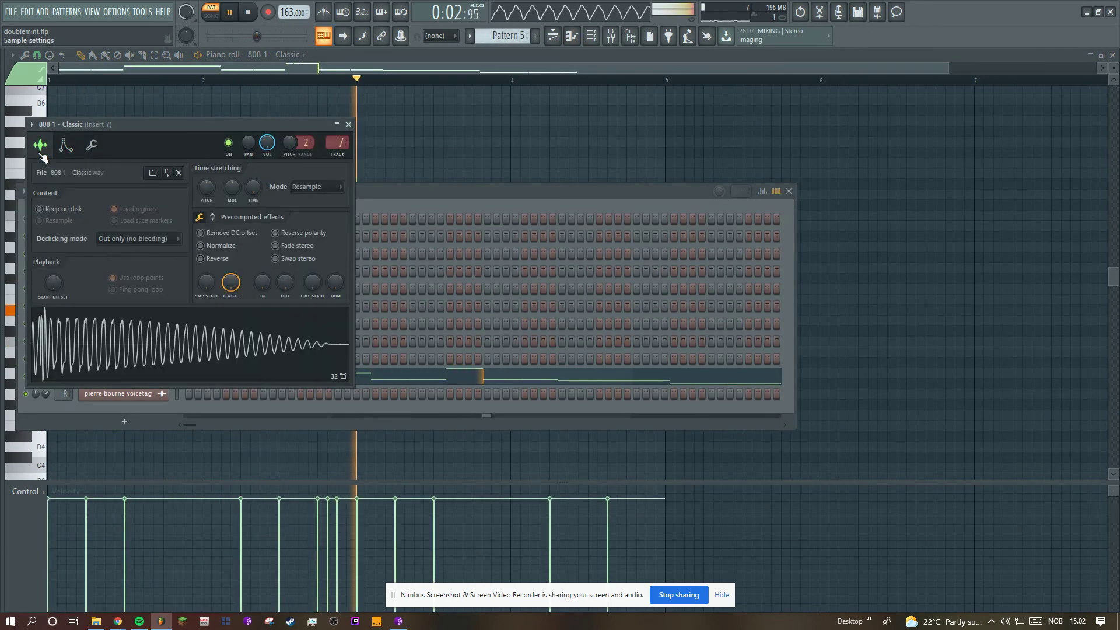
- Inspect the curves of both Fruity parametric EQ 2 effects on mixer Insert 7
{"action": "left_click", "coordinate": [611, 36]}
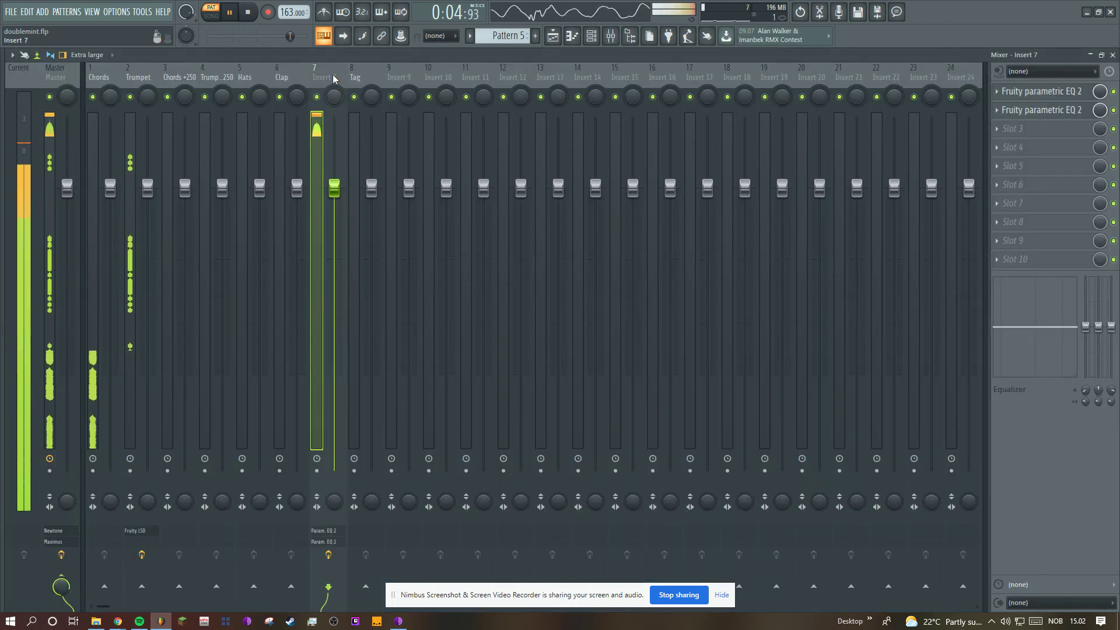
{"action": "left_click", "coordinate": [1050, 111]}
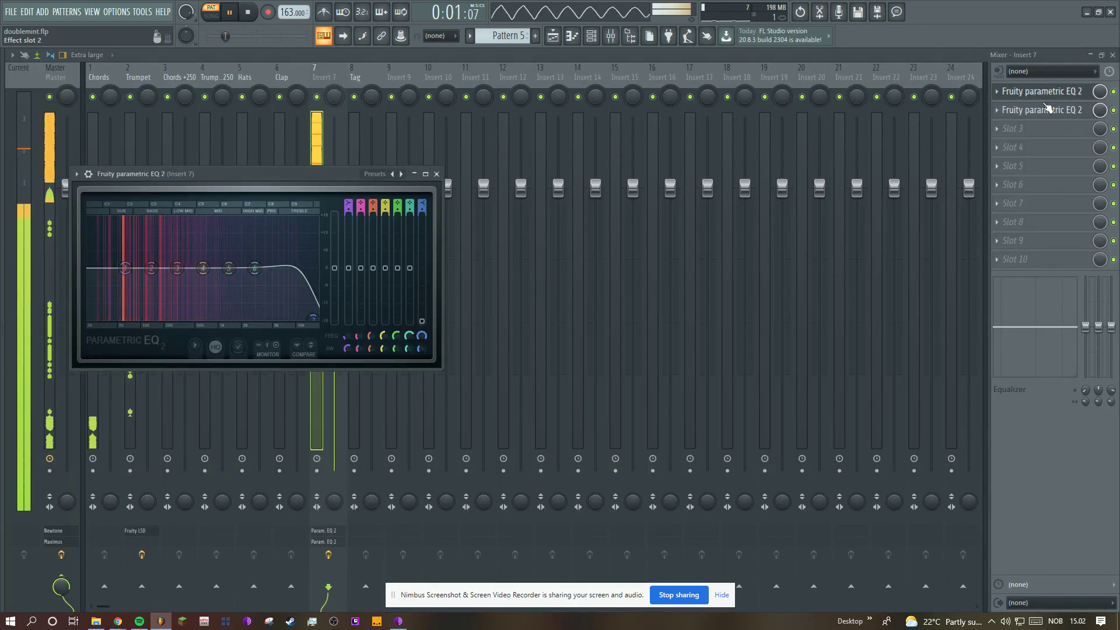
{"action": "left_click", "coordinate": [1050, 110]}
{"action": "left_click", "coordinate": [1050, 111]}
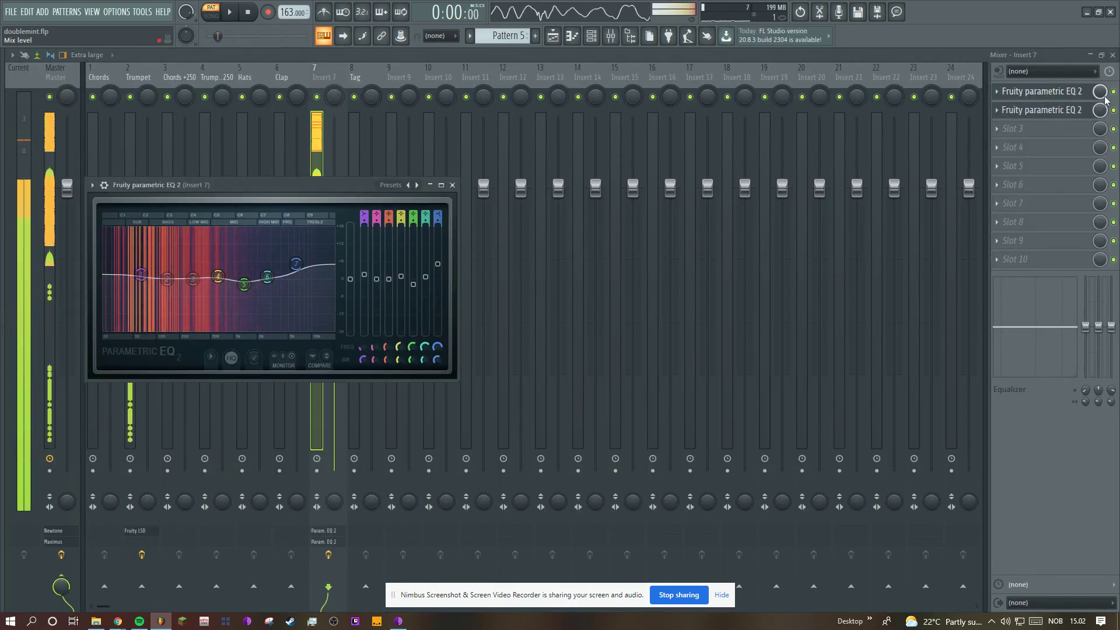
{"action": "left_click", "coordinate": [1050, 111]}
- Restart Pattern 5 playback and compare the 808 with Insert 7's two EQs bypassed and enabled
{"action": "key", "text": "space"}
{"action": "key", "text": "space"}
{"action": "left_click", "coordinate": [611, 36]}
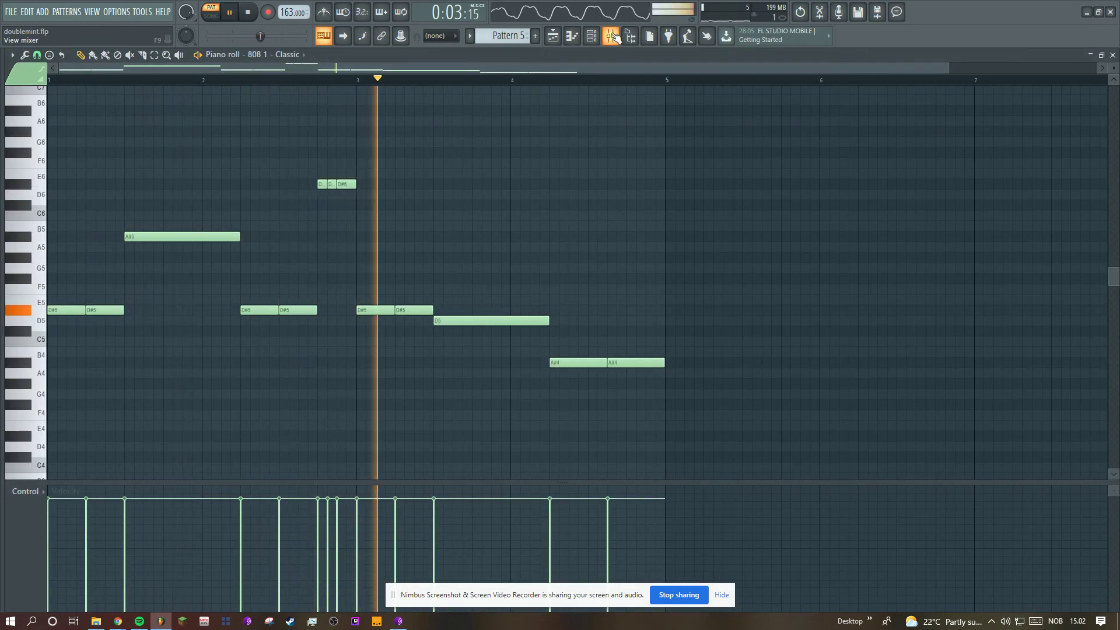
{"action": "left_click", "coordinate": [611, 35]}
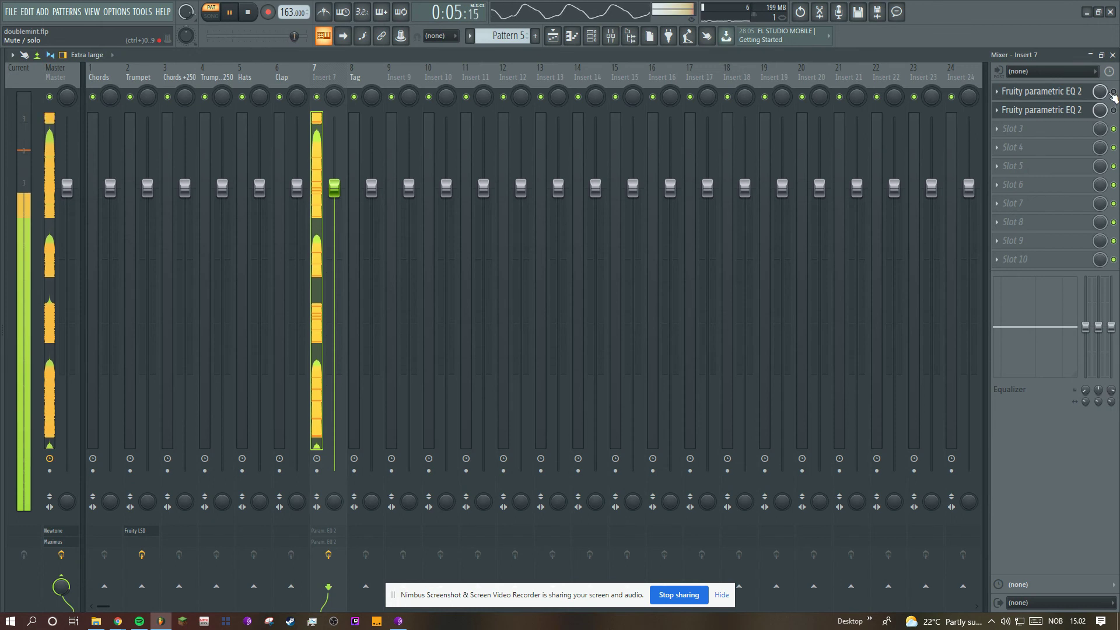
- Inspect the 808 1 - Classic channel's volume envelope, return to its piano roll notes and stop playback
{"action": "left_click", "coordinate": [591, 35]}
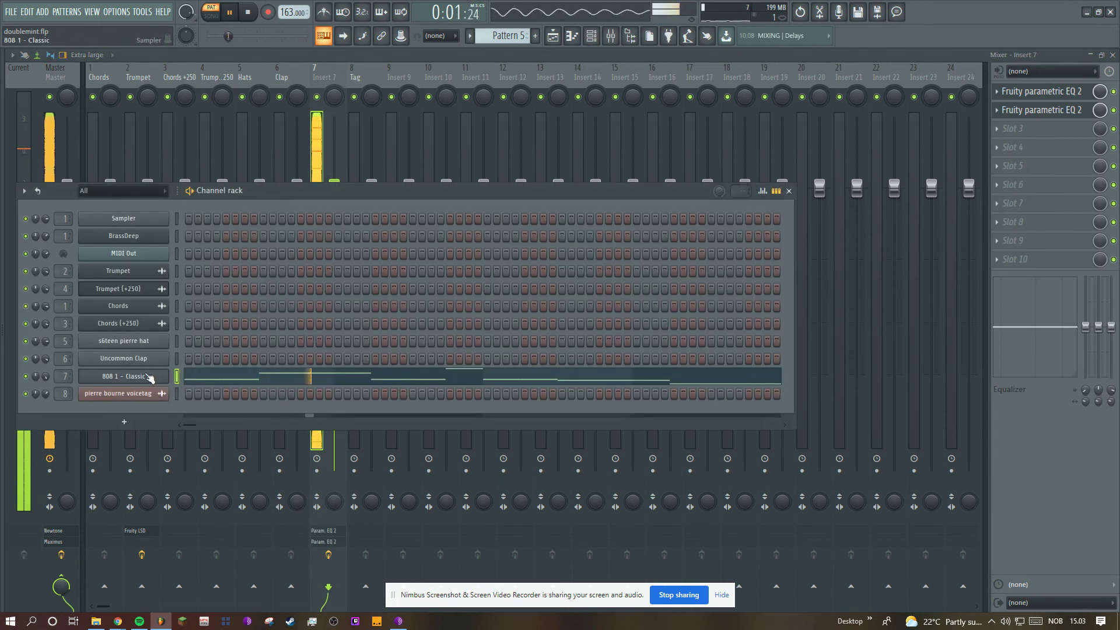
{"action": "left_click", "coordinate": [149, 378]}
{"action": "left_click", "coordinate": [67, 148]}
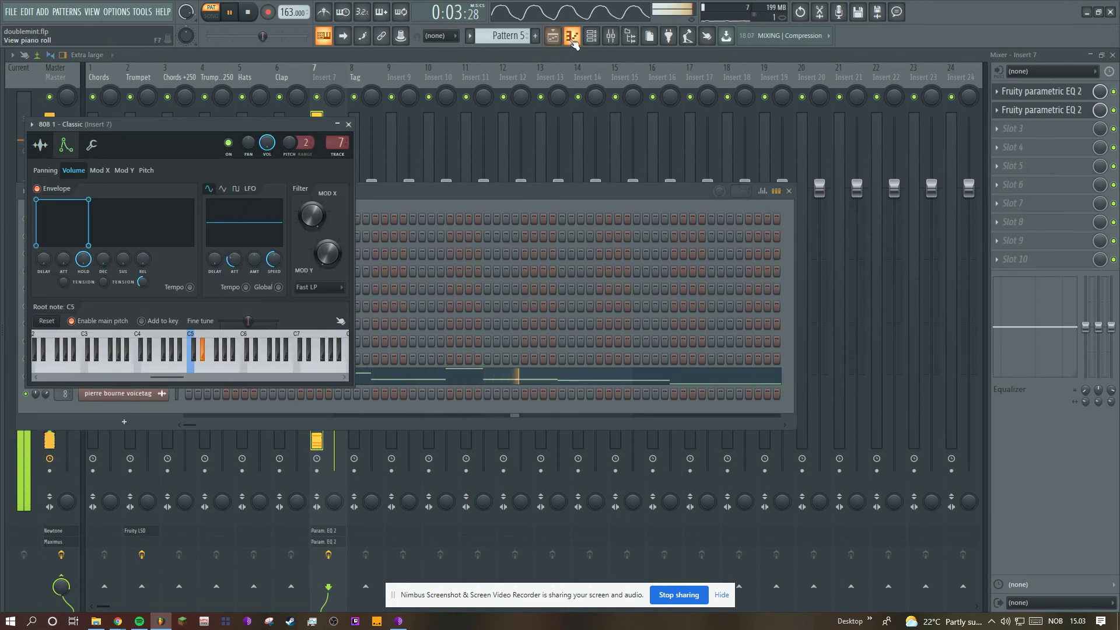
{"action": "left_click", "coordinate": [572, 37]}
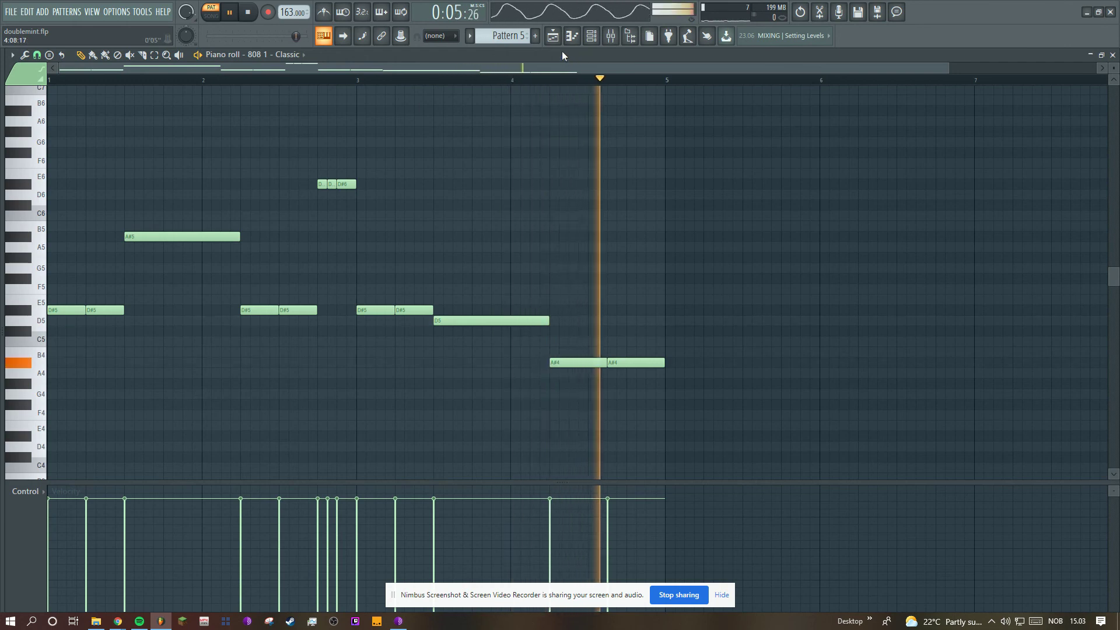
{"action": "key", "text": "space"}
- Switch to Pattern 1 and open the pierre bourne voicetag clip's sample settings from the playlist
{"action": "scroll", "coordinate": [523, 36], "scroll_direction": "down", "scroll_amount": 4}
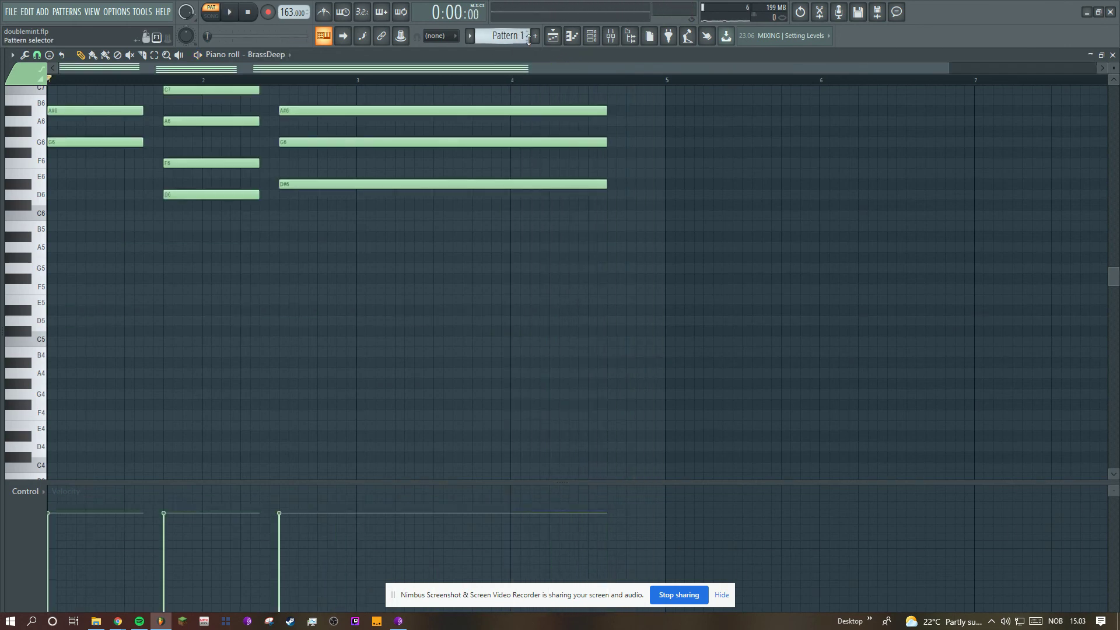
{"action": "left_click", "coordinate": [552, 36]}
{"action": "left_click", "coordinate": [57, 79]}
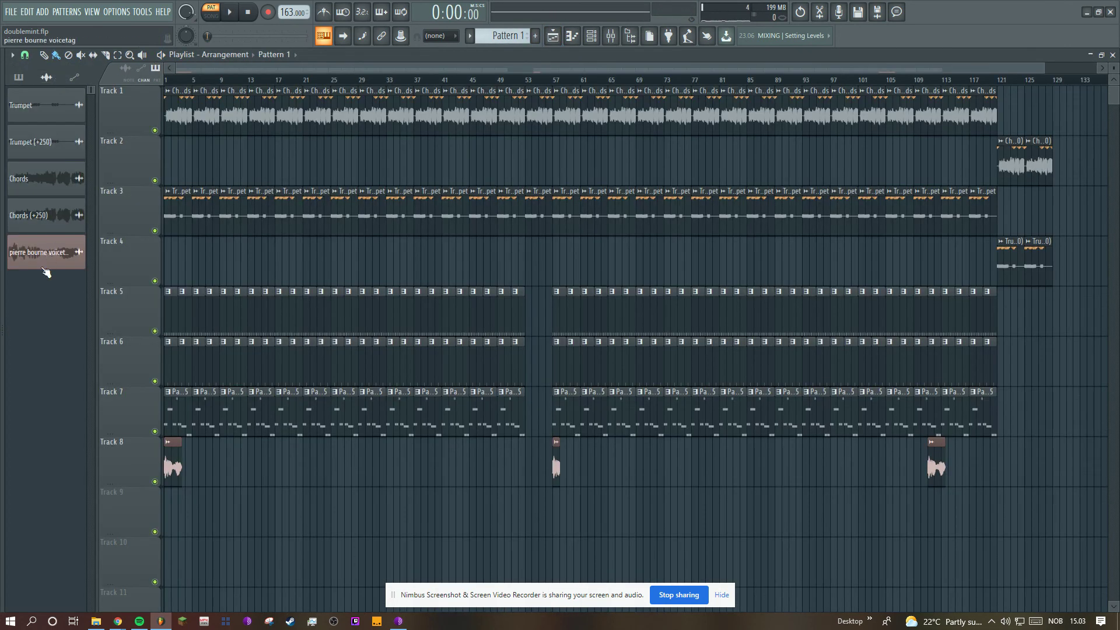
{"action": "left_click", "coordinate": [38, 262]}
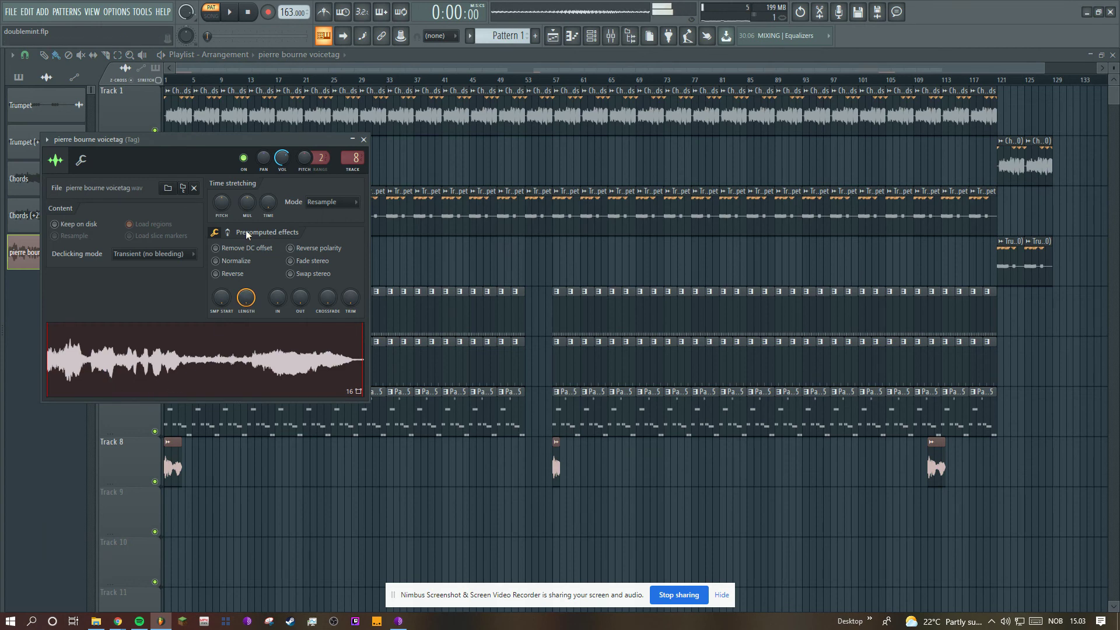